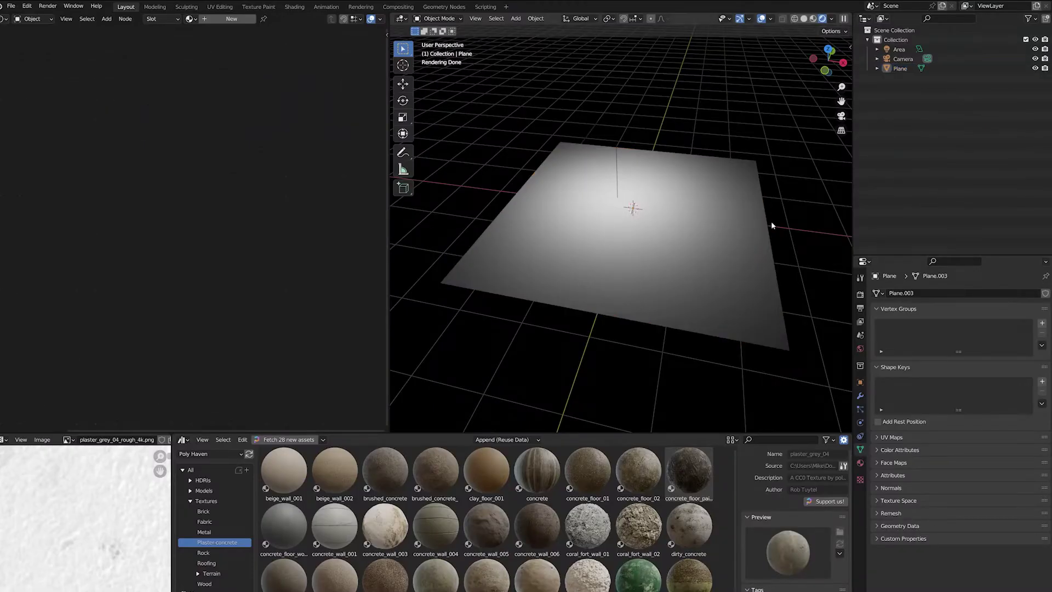
- Select the large flat plane lit by the area light
middle_click_drag(771, 225, 752, 254)
left_click(704, 191)
scroll(647, 307, "up", 2)
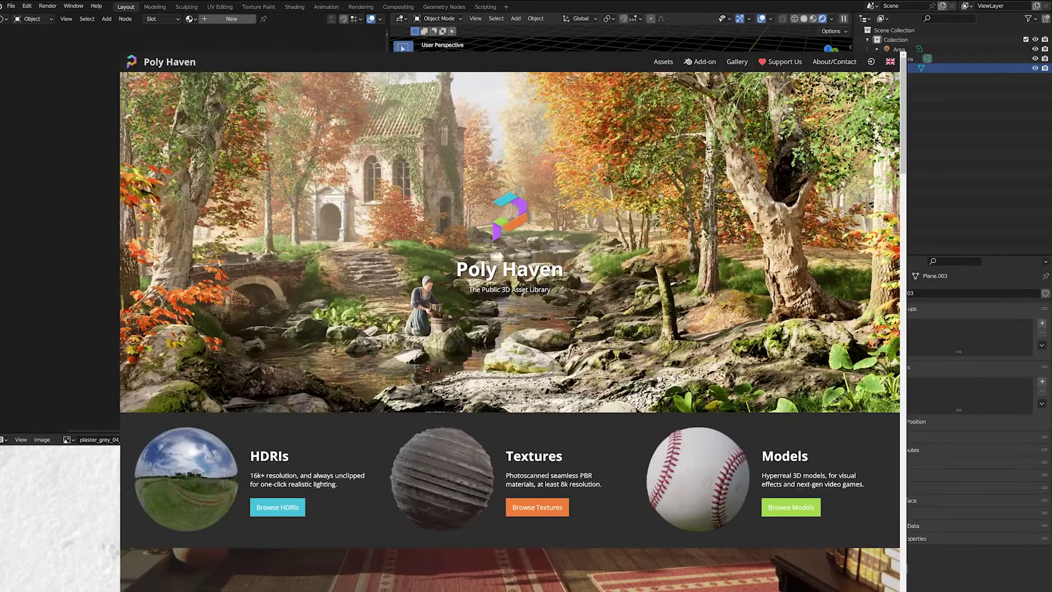
- Switch to the Poly Haven website and browse its texture collection
left_click(548, 514)
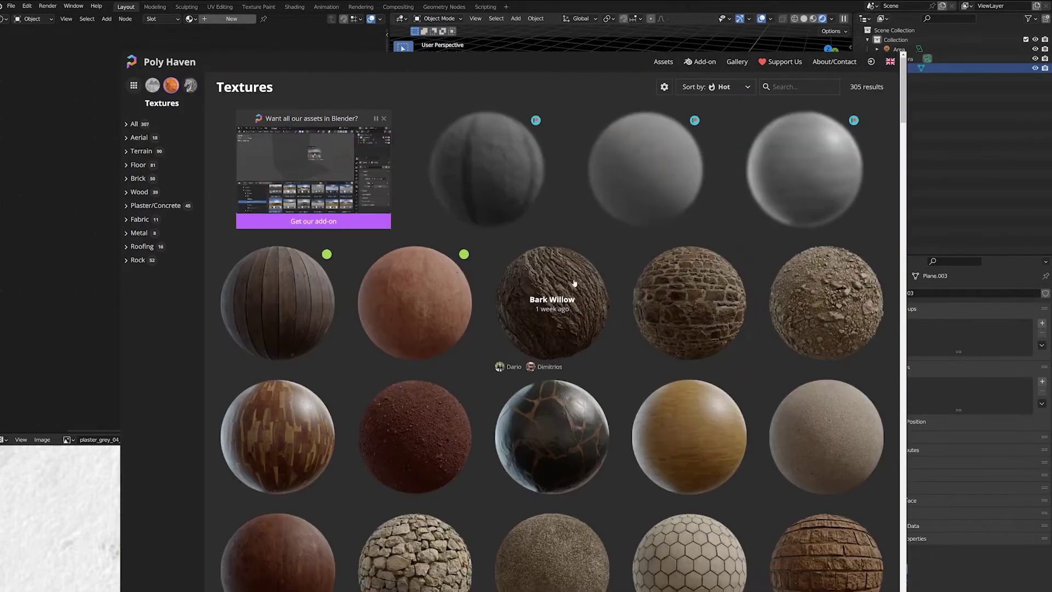
scroll(435, 280, "down", 3)
left_click(436, 280)
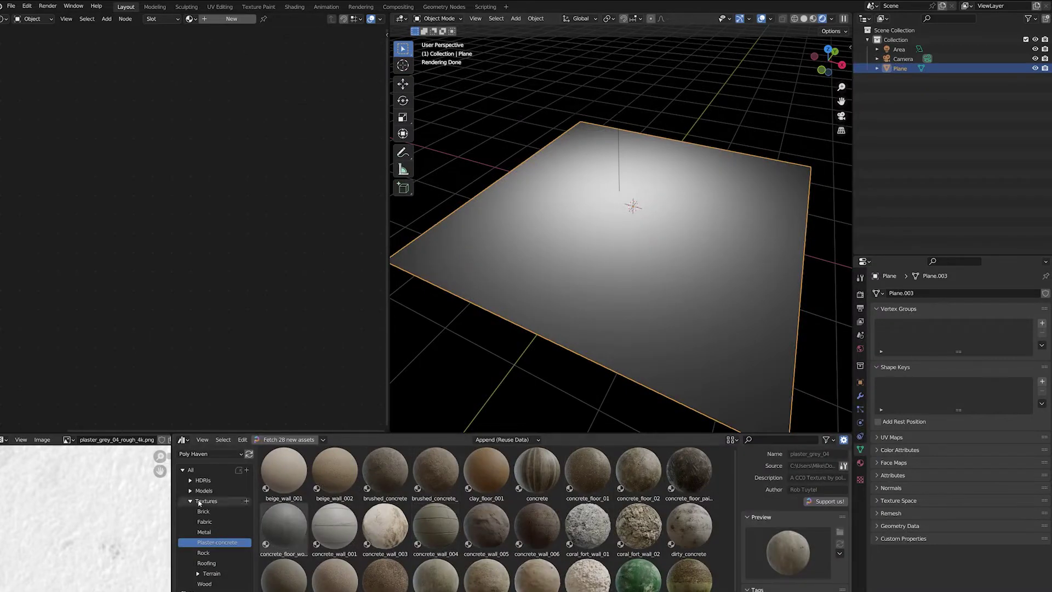
- Back in Blender, browse the HDRI, model and texture categories of the Poly Haven asset library, ending at Plaster-concrete
left_click(201, 501)
left_click(203, 490)
left_click(190, 481)
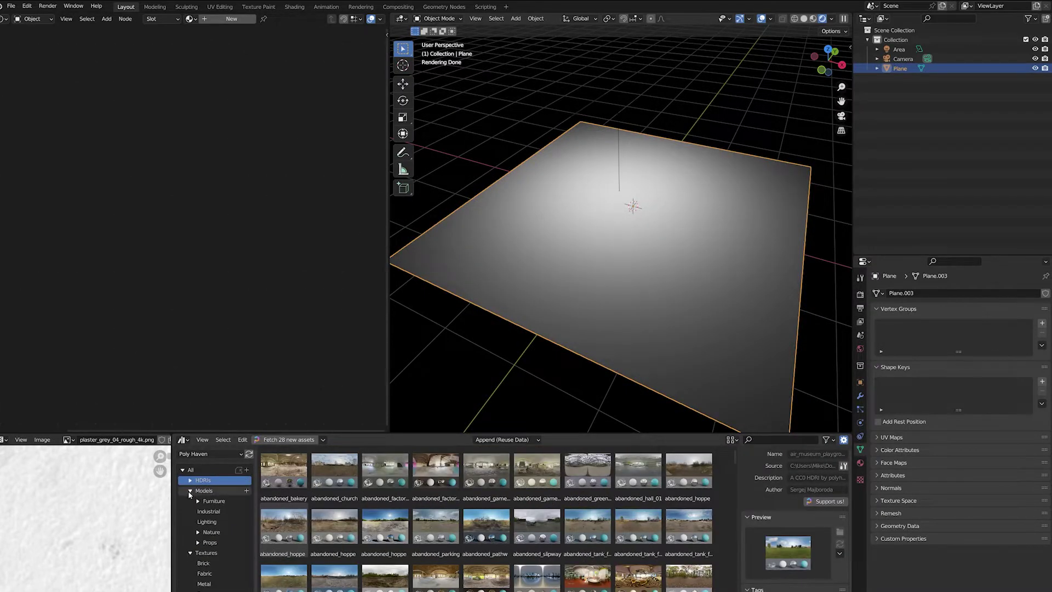
left_click(195, 502)
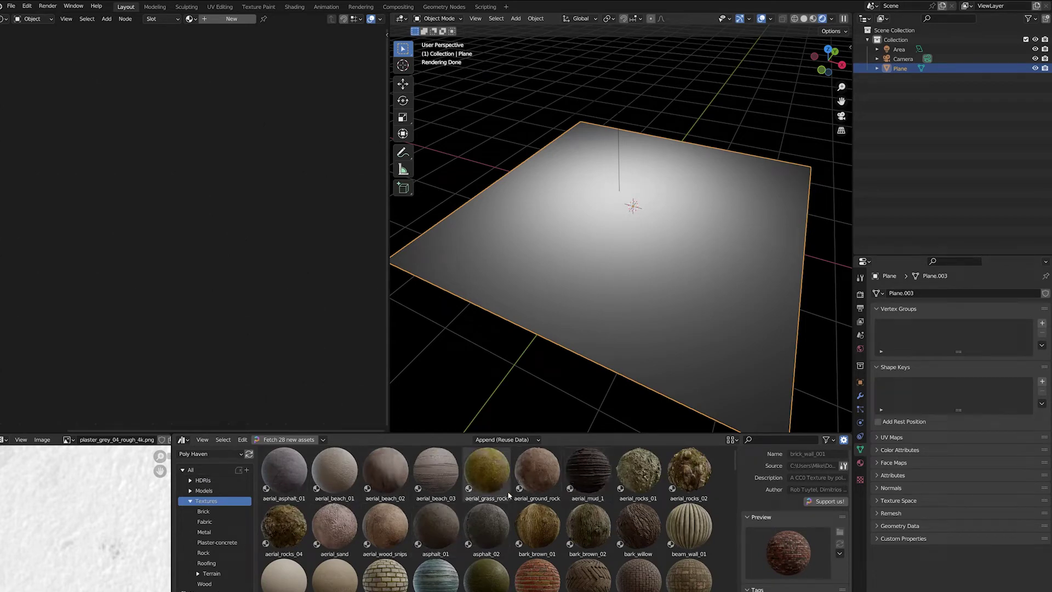
scroll(554, 493, "down", 2)
scroll(526, 510, "up", 2)
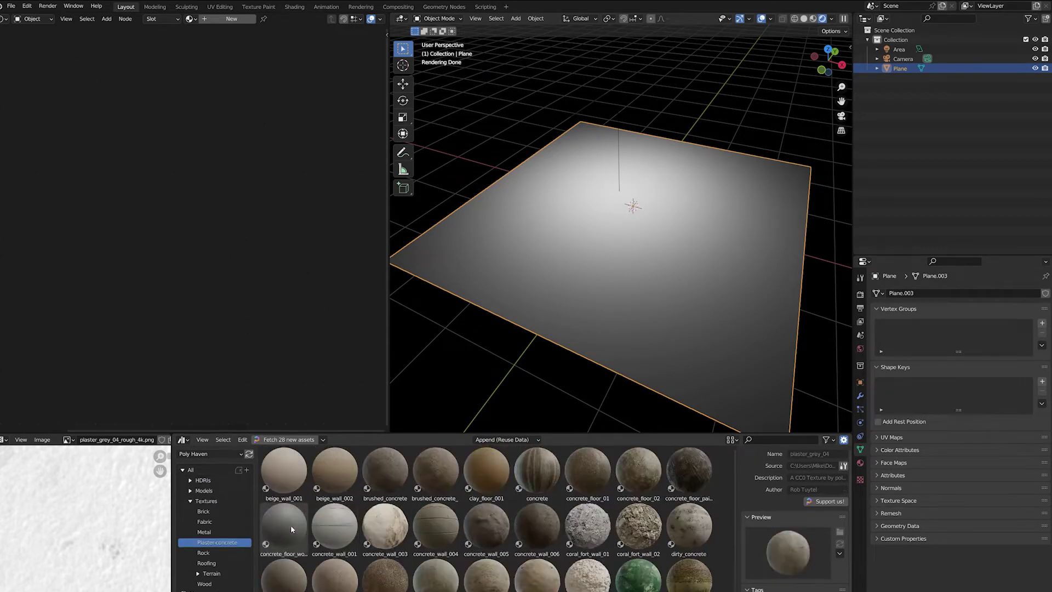
- Apply the concrete_floor_worn_001 material from the asset library to the plane and examine its surface detail up close
left_click_drag(287, 532, 723, 275)
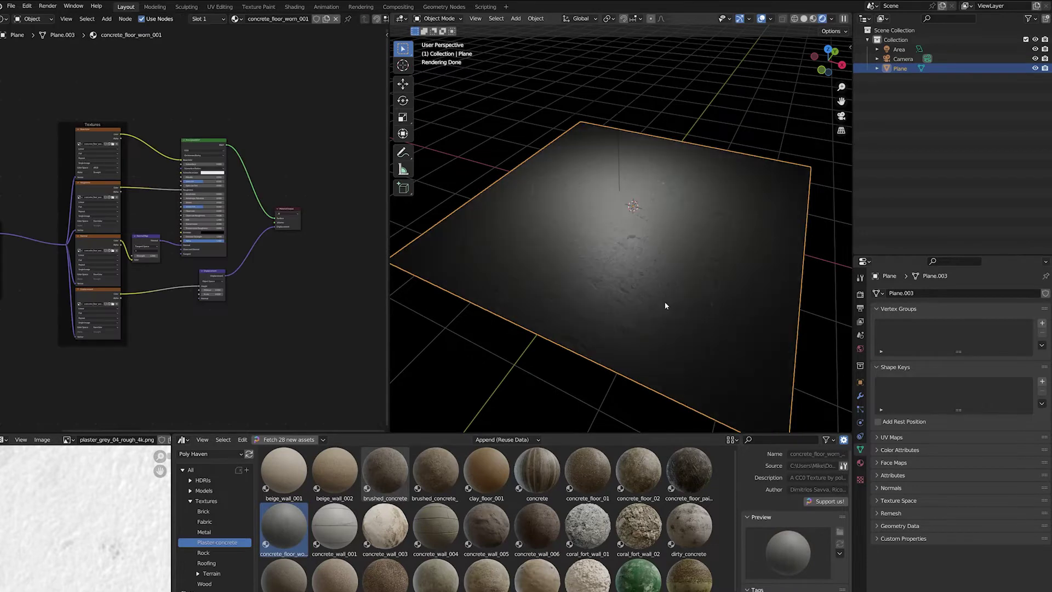
scroll(692, 297, "up", 5)
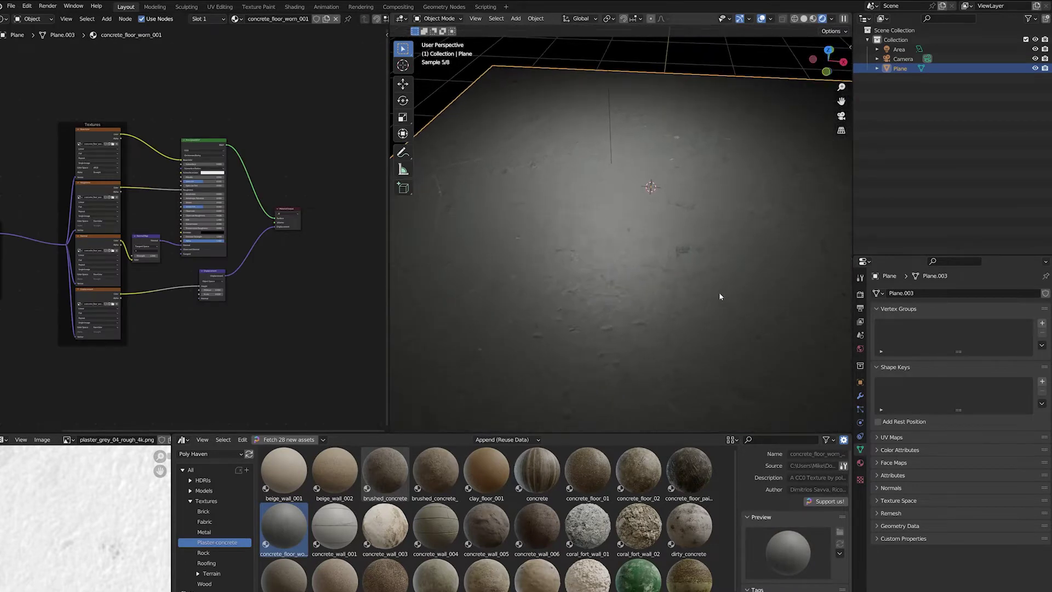
scroll(721, 298, "up", 5)
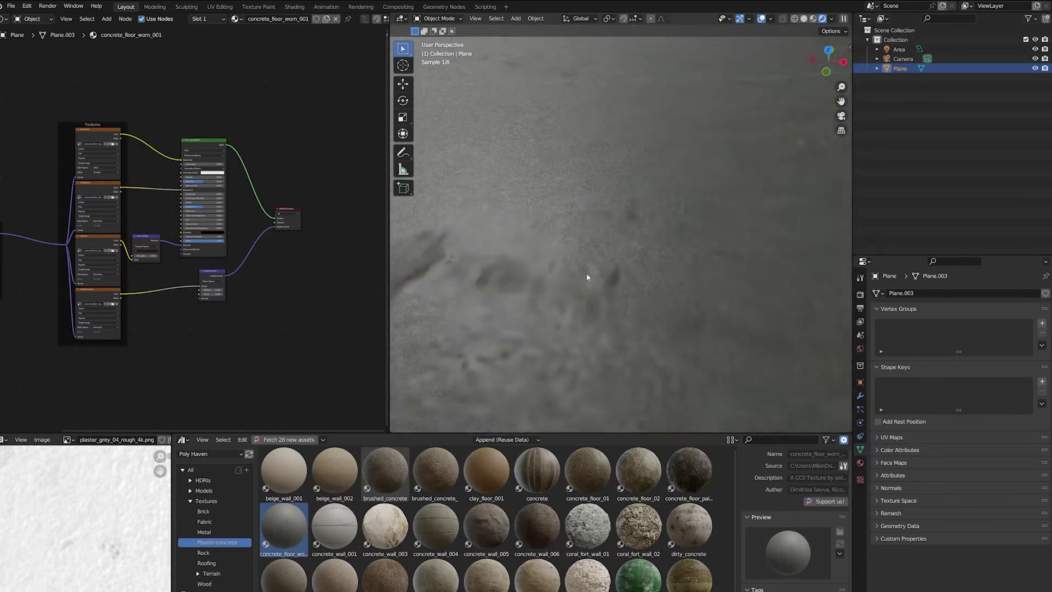
scroll(681, 292, "down", 3)
- Set the texture resolution of the concrete_floor_worn_001 asset to 4K and check the sharper floor from several distances
left_click(860, 463)
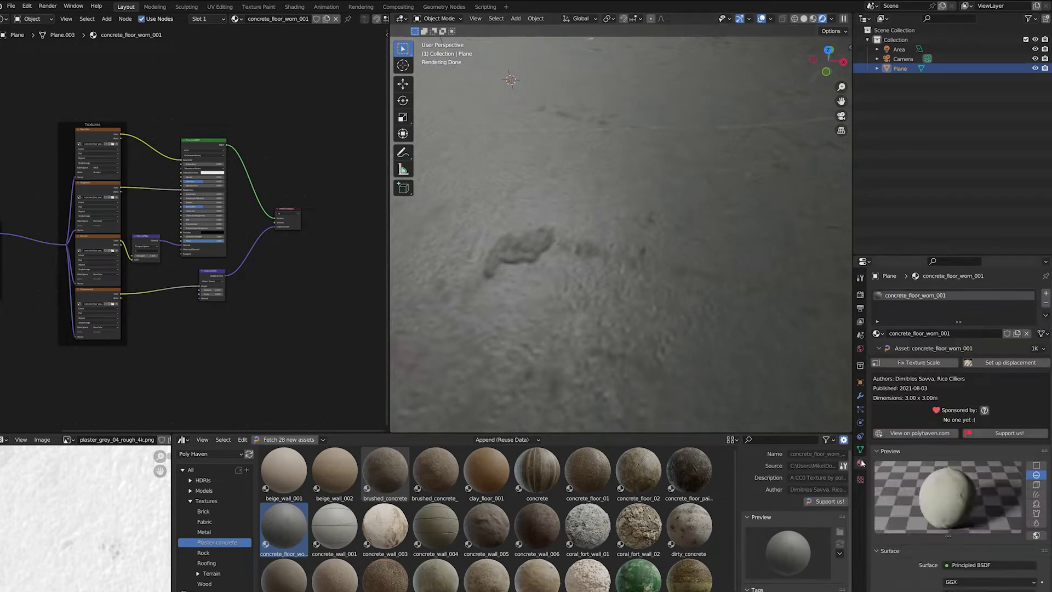
left_click(1042, 349)
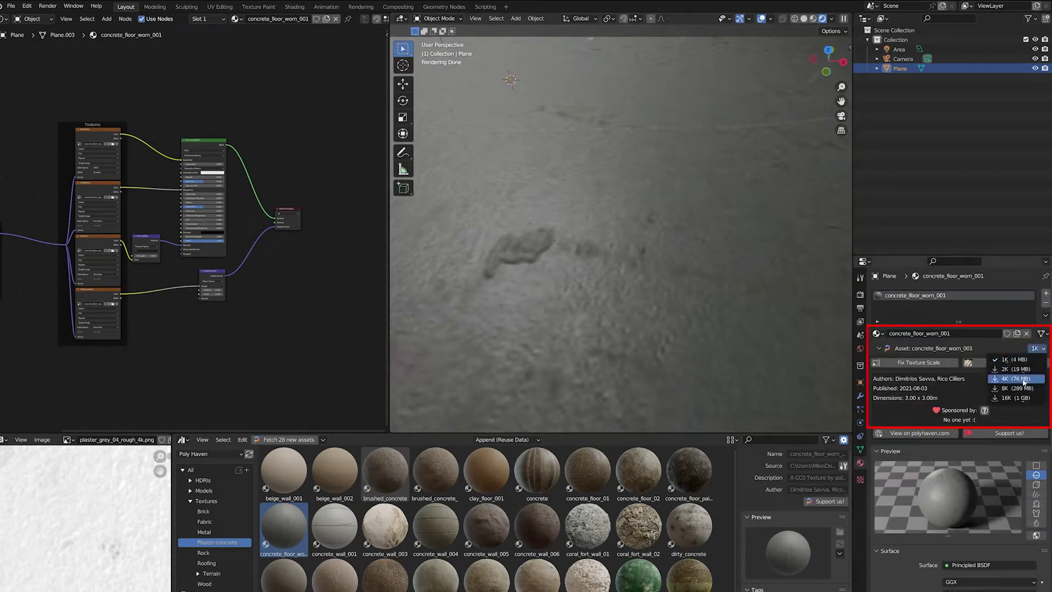
left_click(1017, 378)
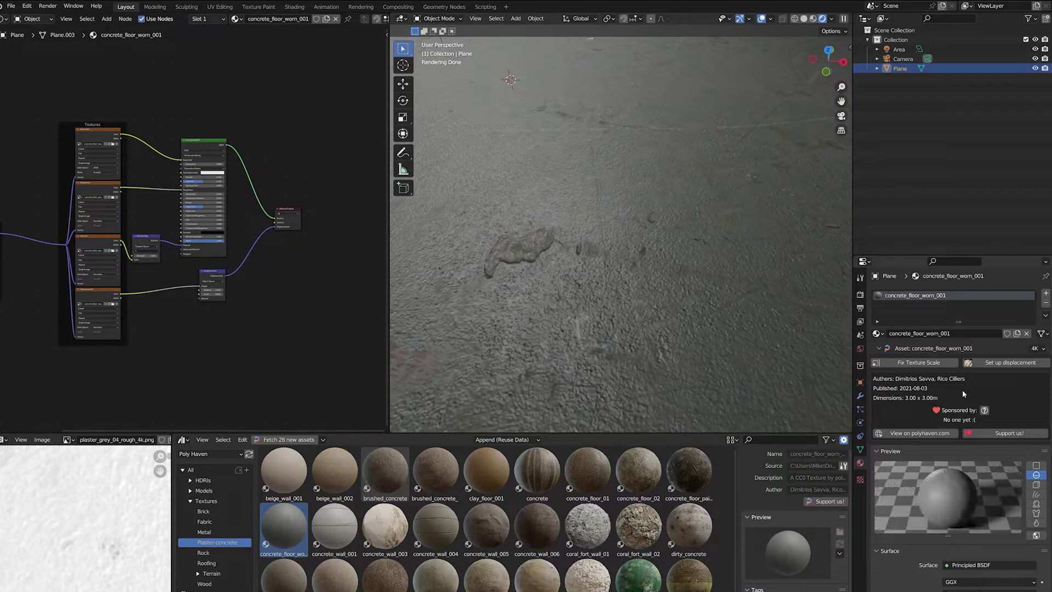
scroll(597, 268, "down", 6)
scroll(603, 263, "down", 1)
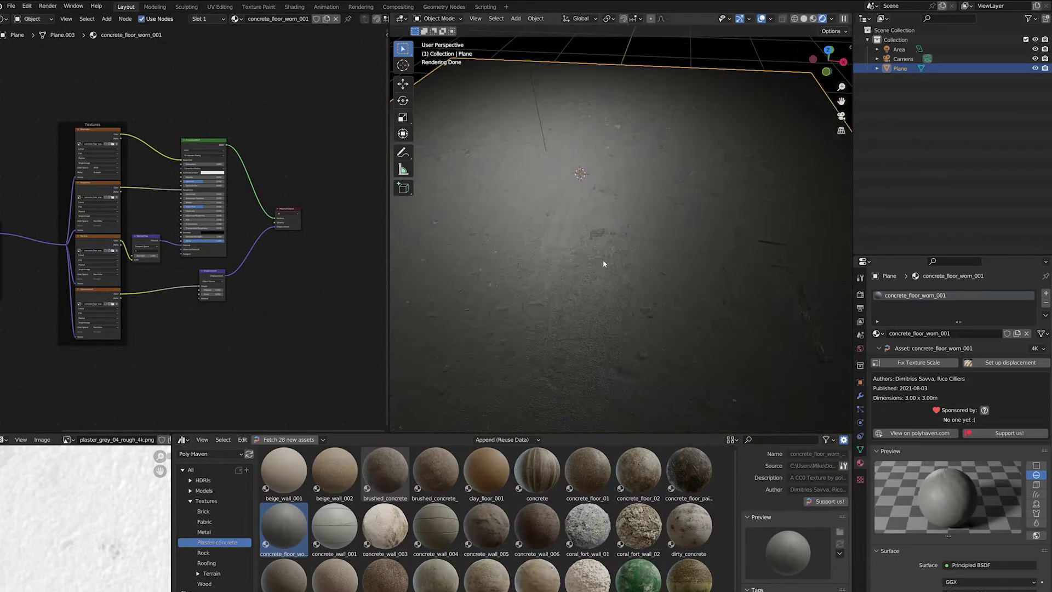
scroll(599, 280, "up", 1)
middle_click_drag(446, 313, 564, 280, "shift")
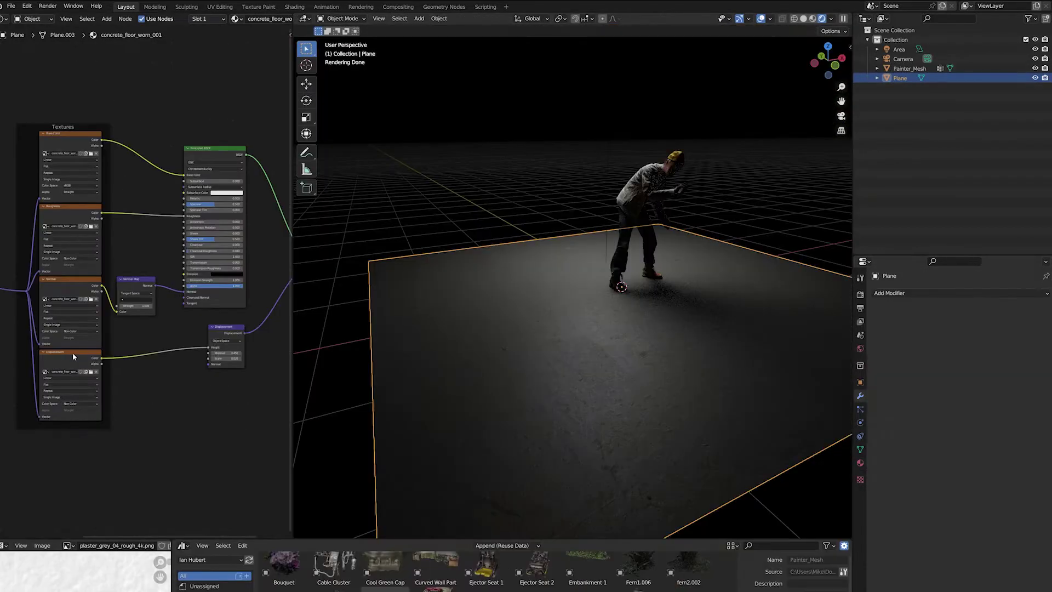
- Delete the displacement and base color image texture nodes from the floor material
left_click(73, 353)
key("Delete")
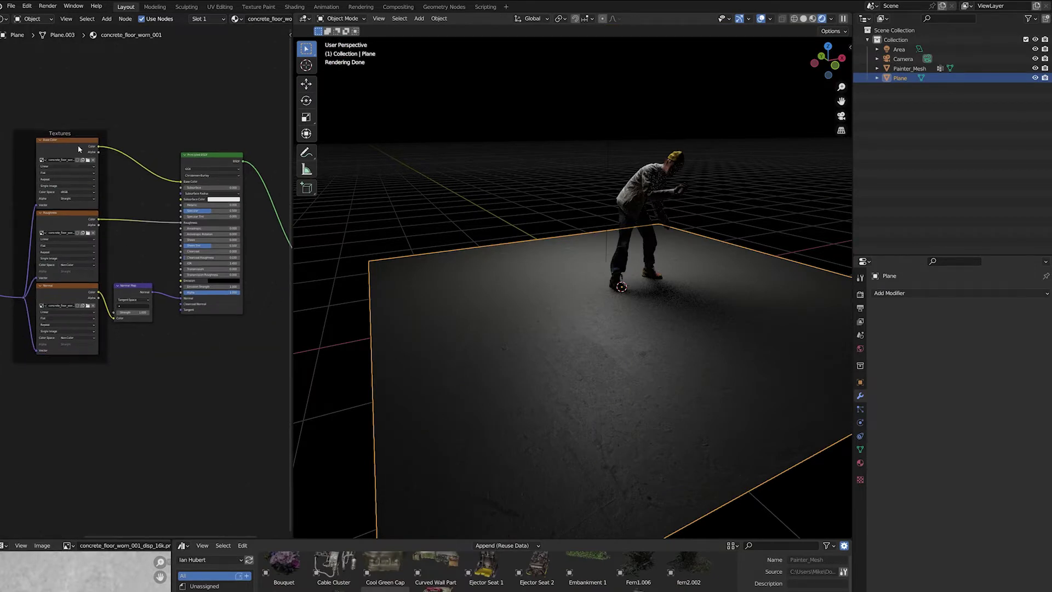
left_click(77, 145)
key("Delete")
- Darken the Base Color of the floor's Principled BSDF to nearly black
middle_click_drag(241, 258, 226, 276)
key("shift+a")
left_click(201, 205)
left_click_drag(229, 139, 230, 163)
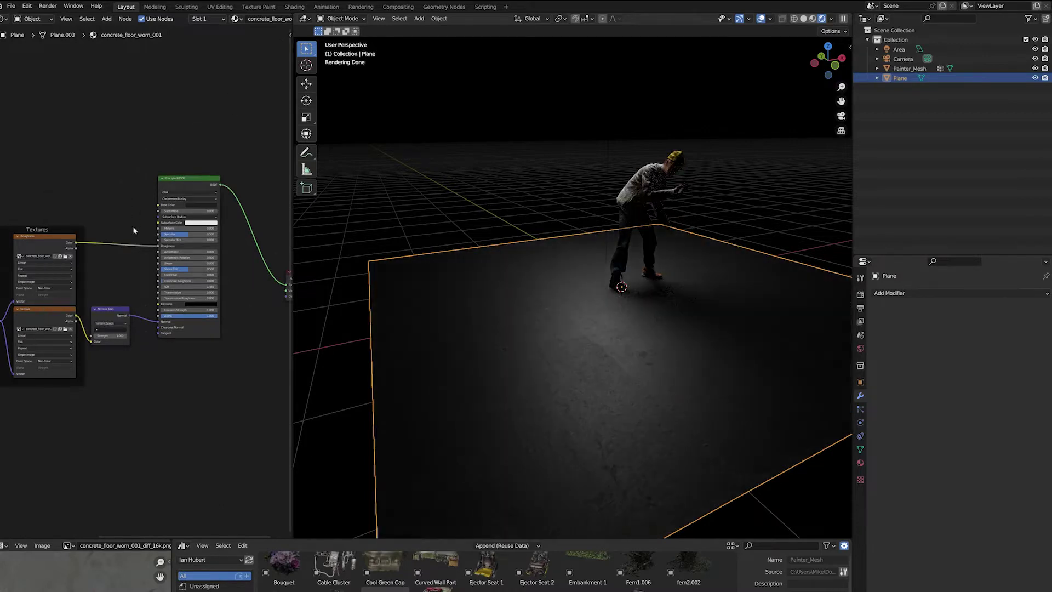
- Add a ColorRamp node between the roughness texture and the Roughness input of the Principled BSDF
key("shift+a")
left_click(102, 196)
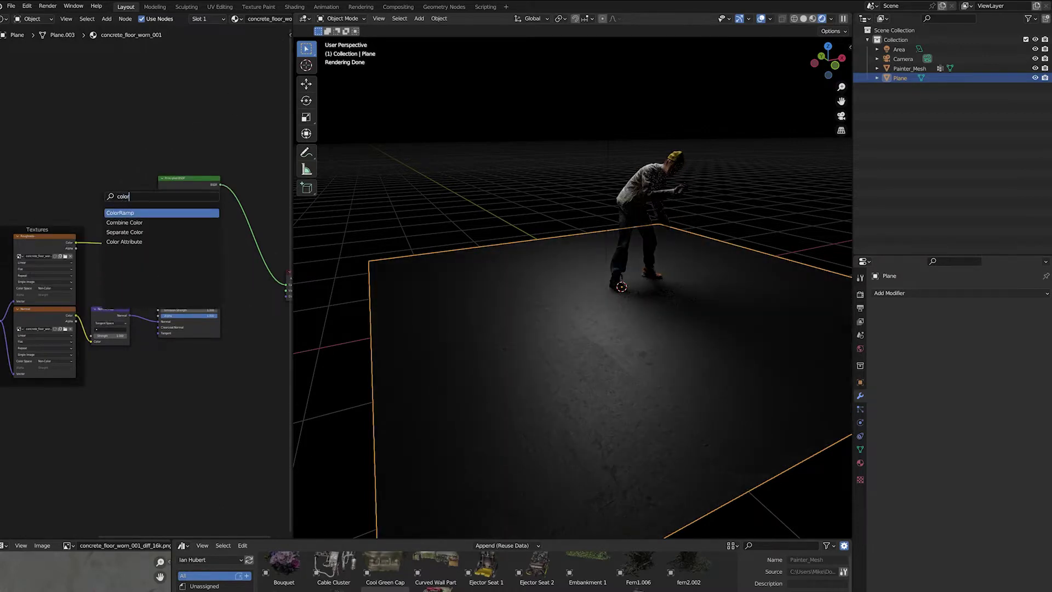
key("Return")
left_click(108, 243)
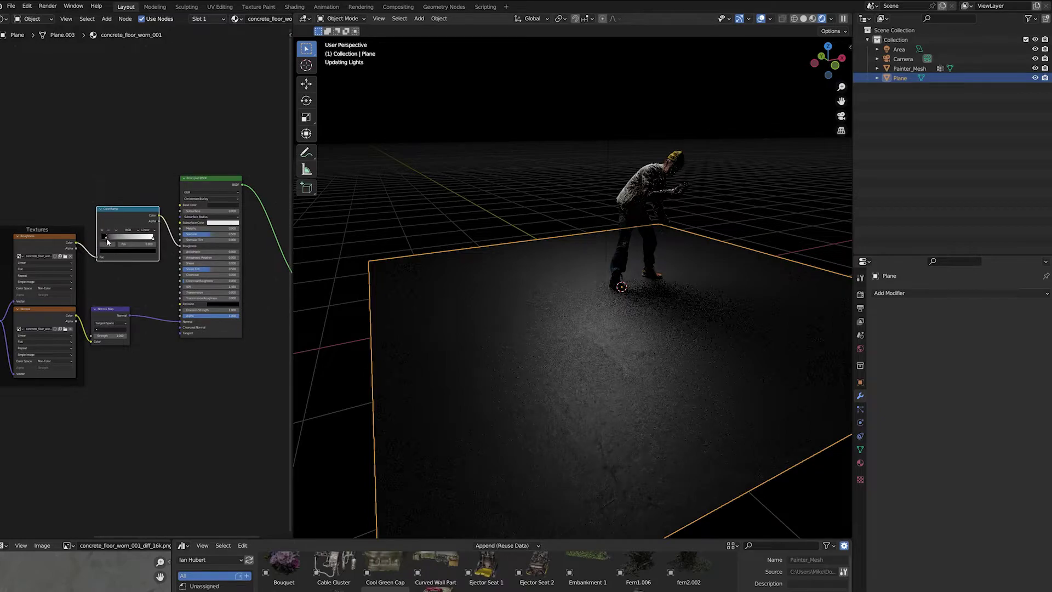
- Move the black and white stops of the roughness ColorRamp inward to increase contrast in the floor's reflections
left_click_drag(107, 240, 117, 241)
middle_click_drag(655, 374, 726, 426)
scroll(679, 390, "up", 2)
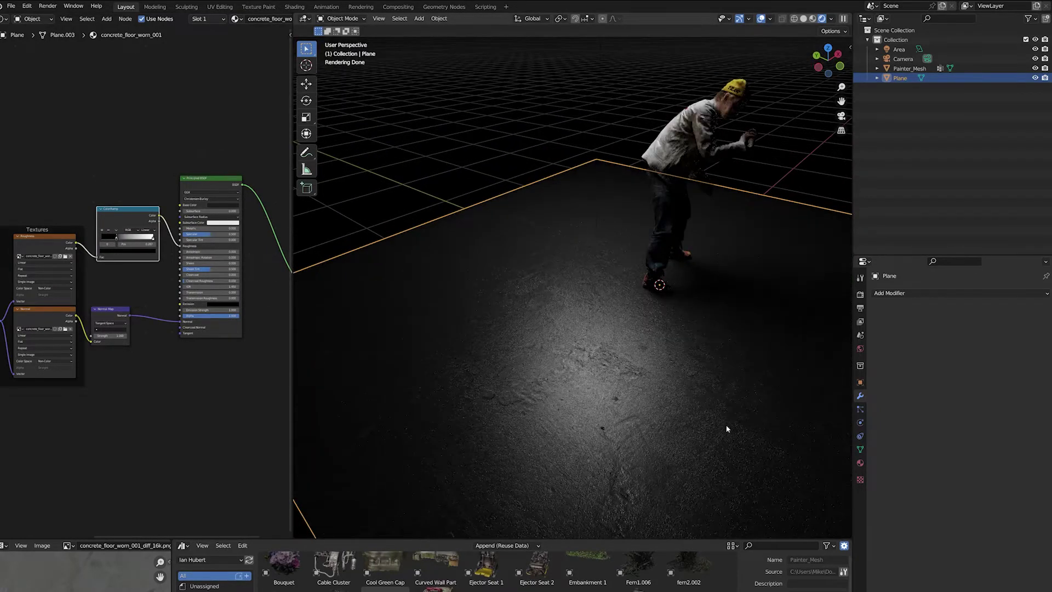
middle_click_drag(537, 375, 603, 376)
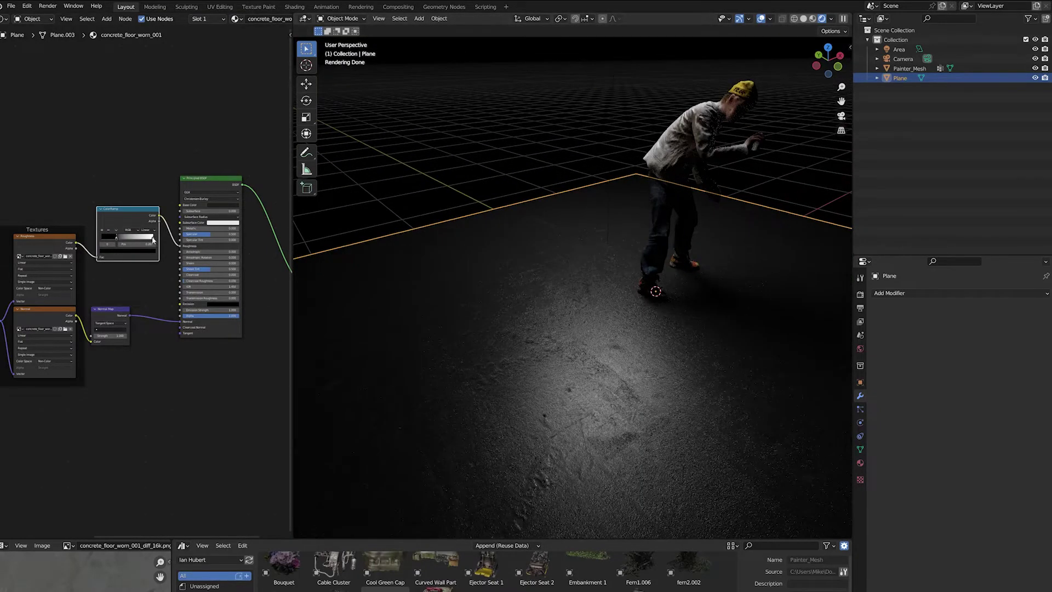
mouse_move(153, 239)
left_mouse_down()
mouse_move(127, 245)
mouse_move(142, 244)
left_mouse_up()
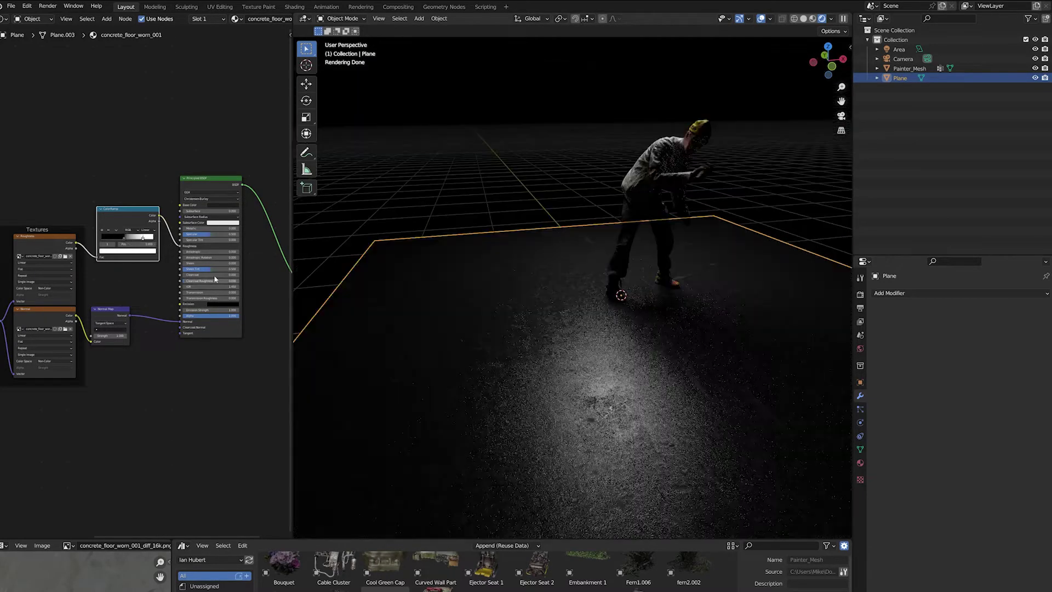
scroll(142, 237, "up", 3)
left_click_drag(172, 257, 164, 258)
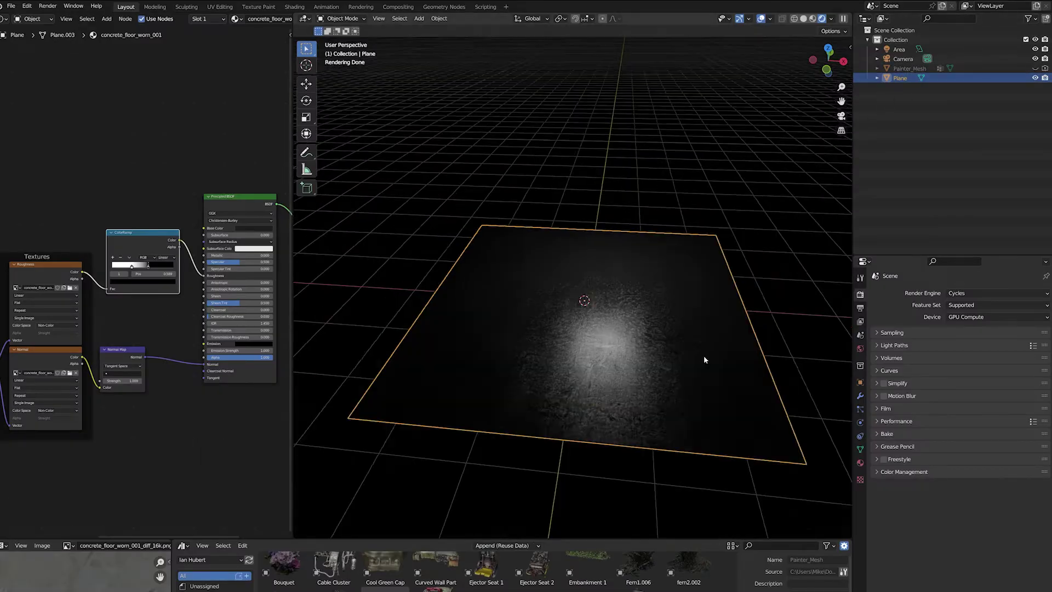
- Unhide Painter_Mesh and move the upright plane along the Y axis towards the camera
scroll(703, 355, "down", 2)
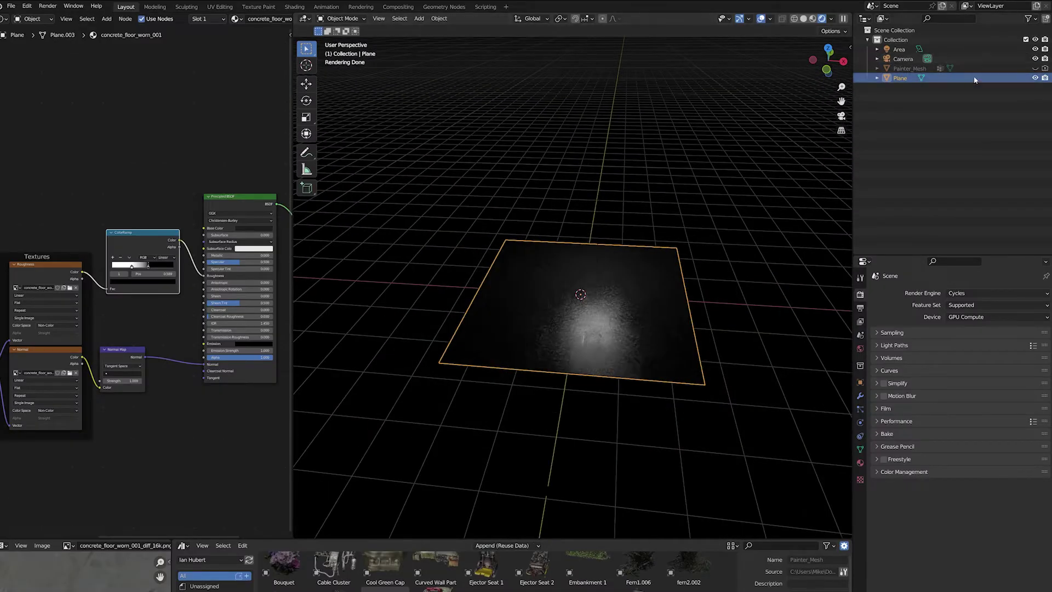
left_click(1035, 68)
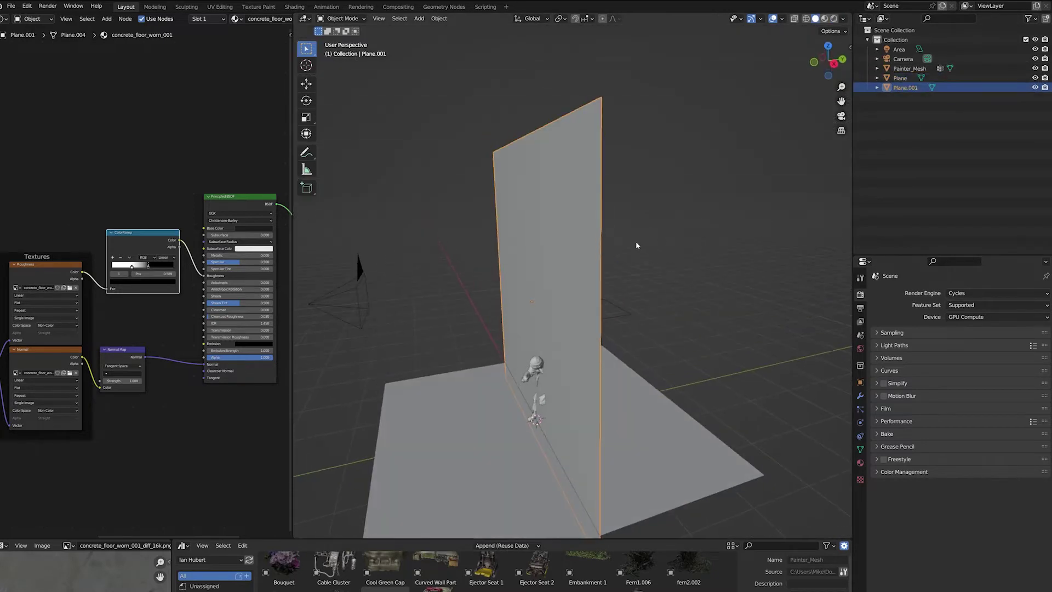
key("g")
key("y")
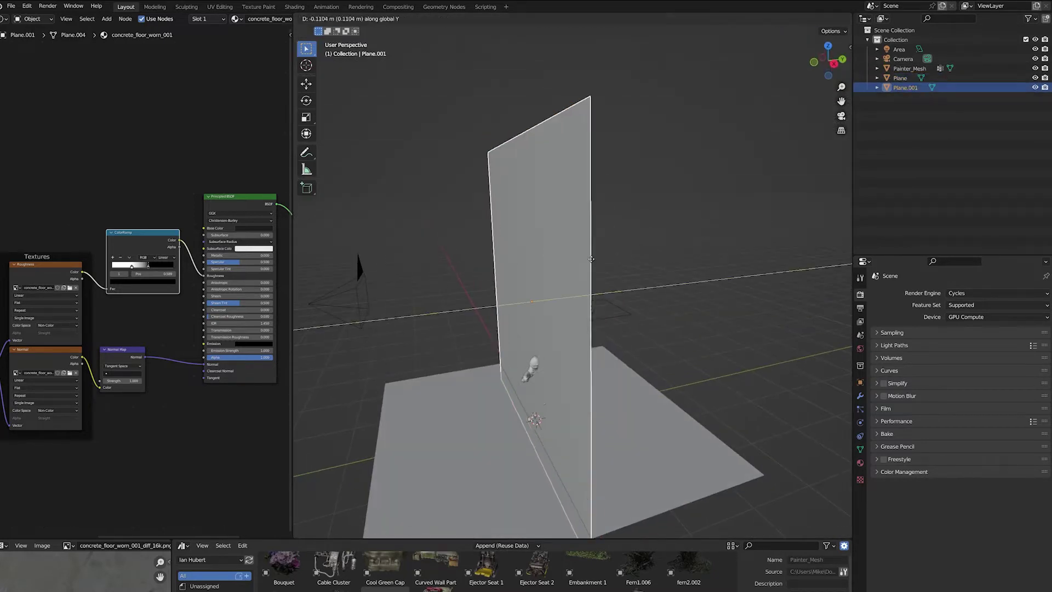
left_click(449, 285)
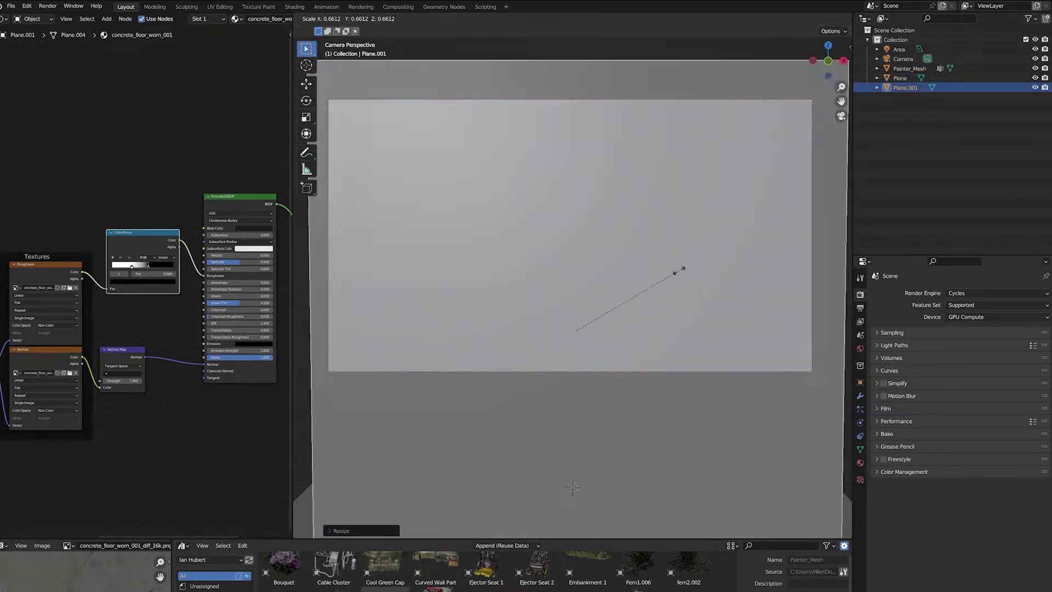
- Scale down the upright plane and reposition it in the camera view so it covers the frame
left_click(667, 288)
key("g")
left_click(661, 229)
key("r")
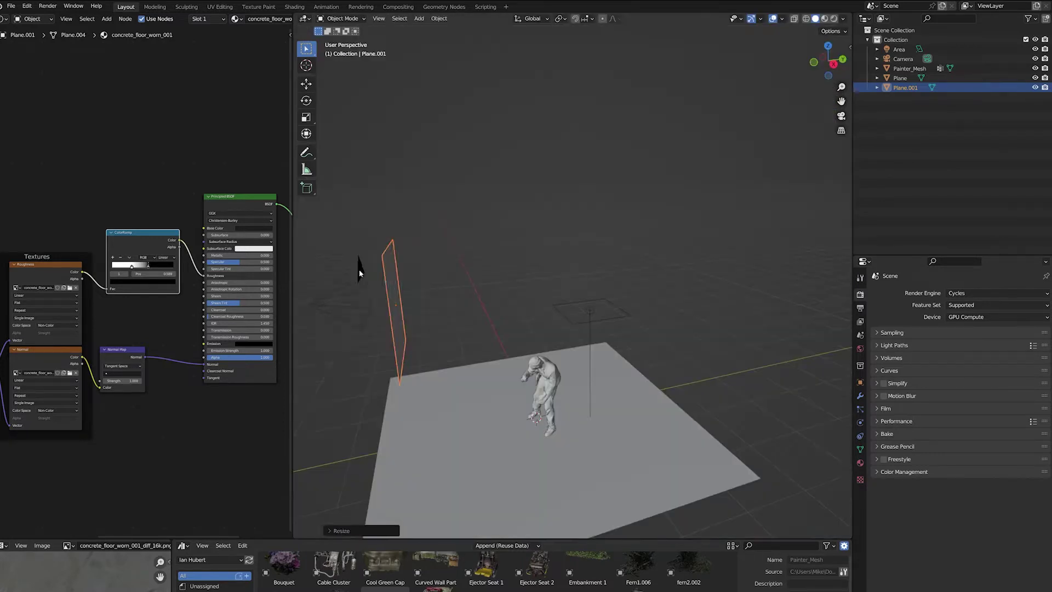
- Parent the upright plane to the camera with the Object option
left_click(359, 272, "shift")
key("ctrl+p")
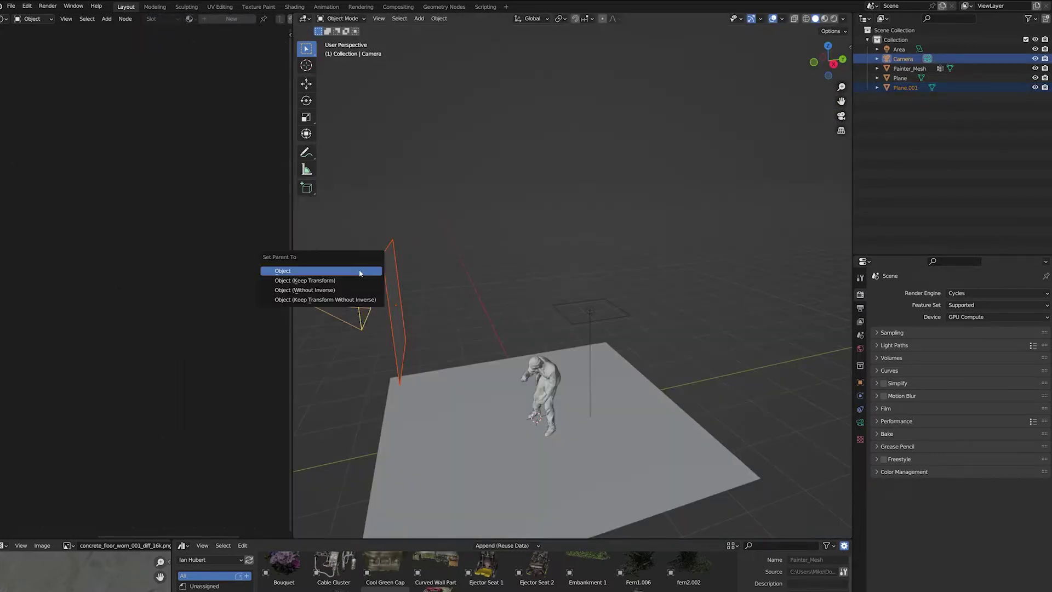
left_click(360, 272)
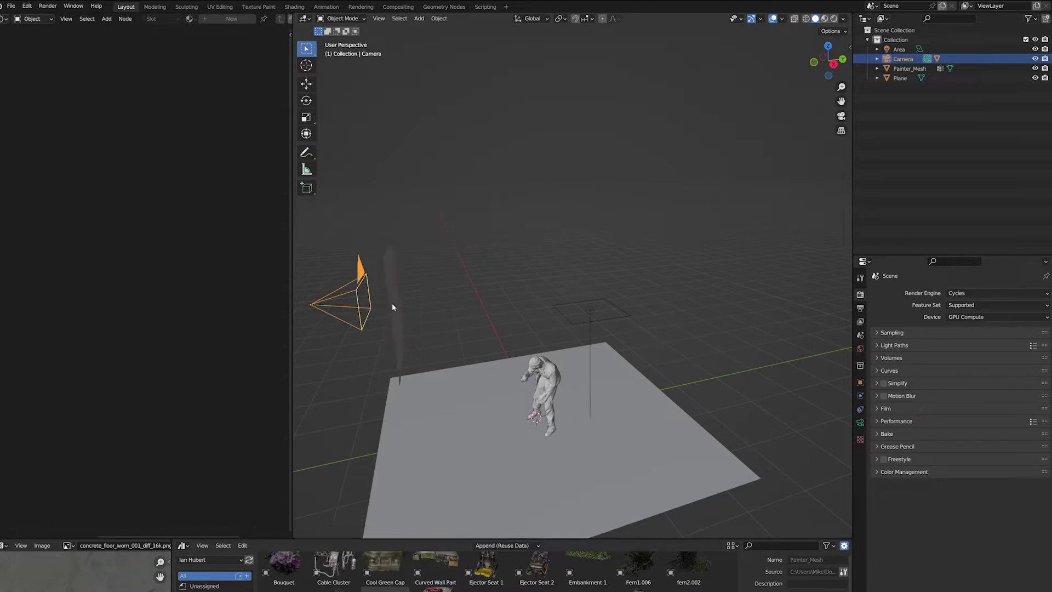
- Try moving the camera to test whether the parented plane follows it
scroll(392, 304, "down", 1)
middle_click_drag(392, 304, 507, 332, "shift")
key("g")
right_click(422, 316)
- Select the plane in front of the camera and make its concrete_floor_worn_001 material a separate copy
left_click(528, 328)
key("KP_0")
key("KP_0")
scroll(702, 333, "down", 5)
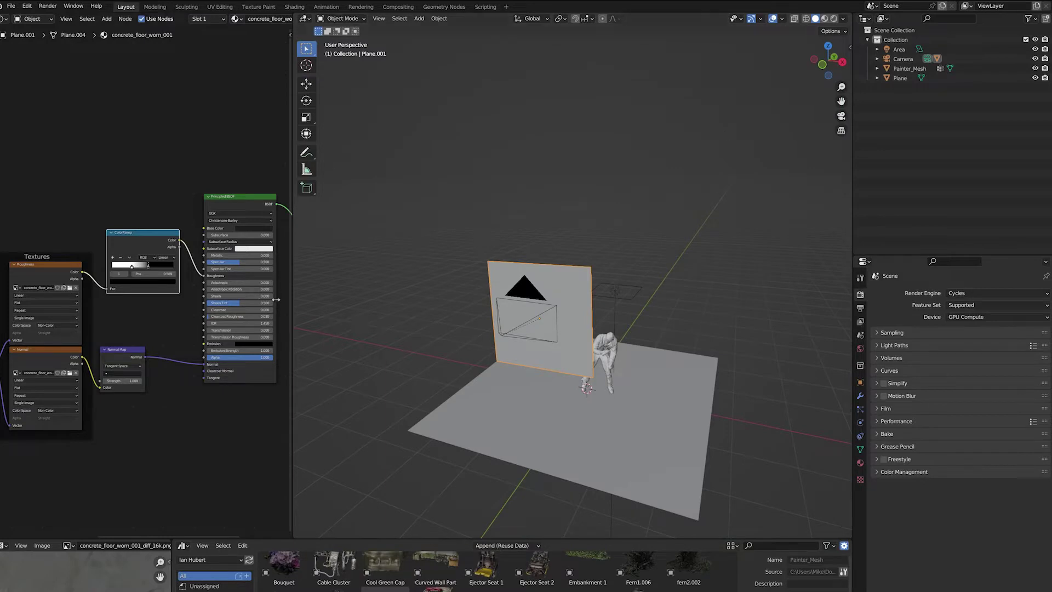
left_click(859, 462)
left_click(1017, 333)
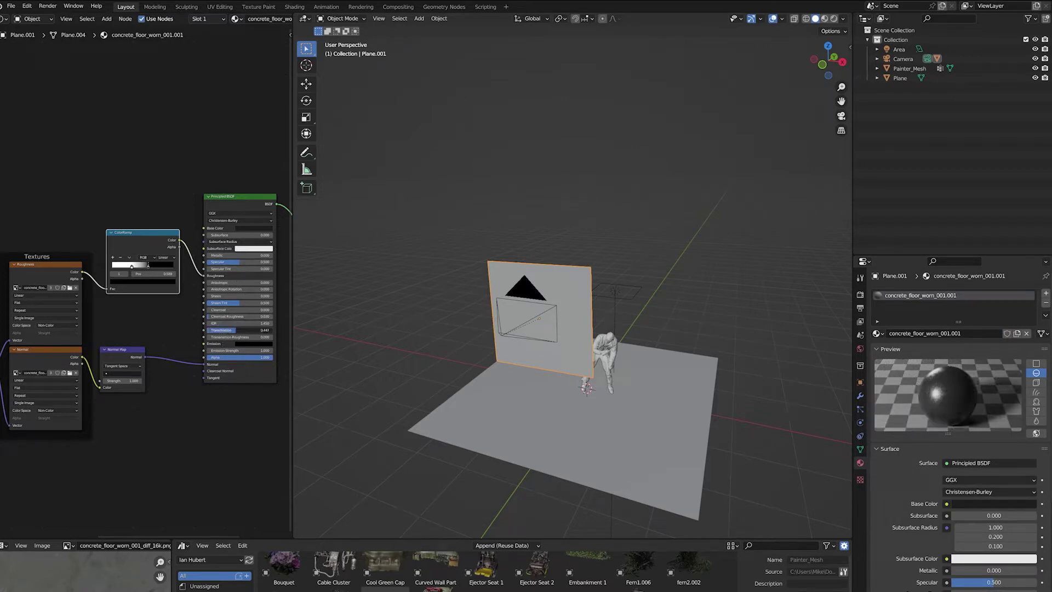
- Set the copied material's Transmission to 1.000 and its Base Color to white, and preview the glass in rendered shading
left_click_drag(241, 331, 267, 332)
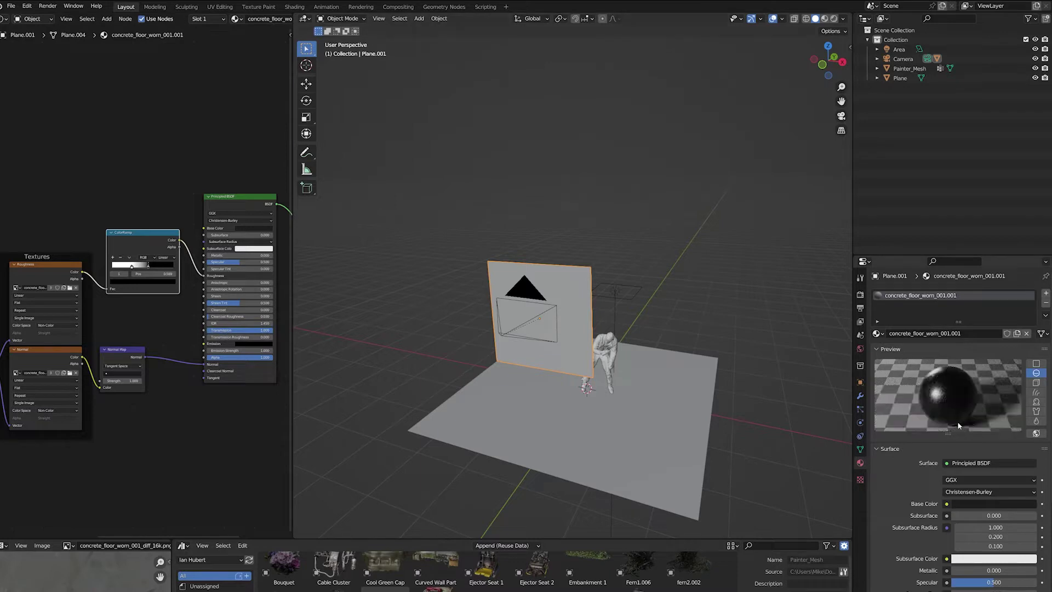
left_click(254, 229)
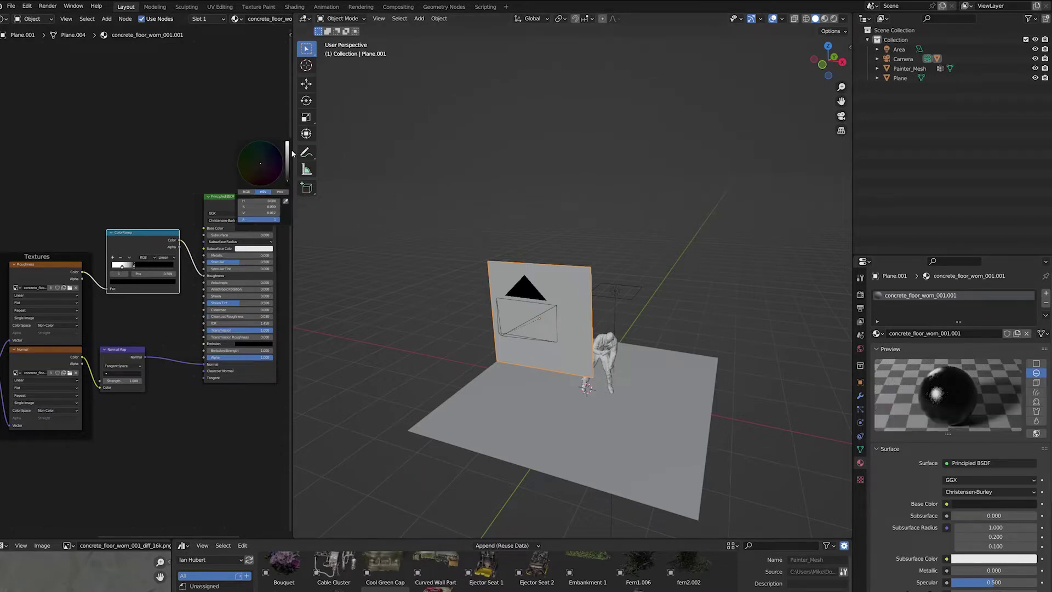
left_click(262, 230)
left_click_drag(286, 178, 287, 140)
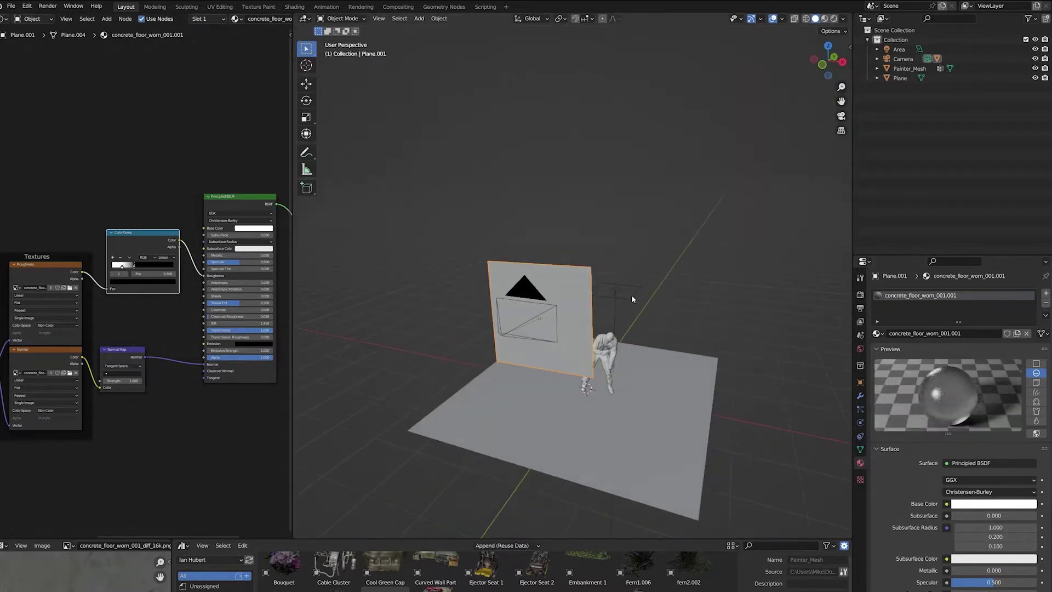
key("z")
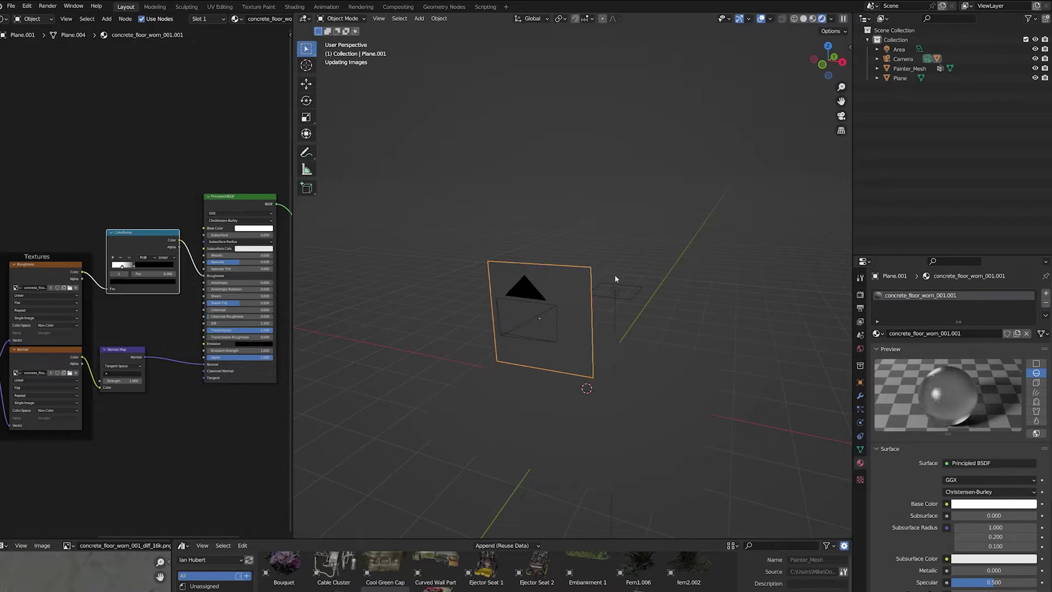
- Turn off Scene World in the rendered viewport shading to light the scene with an HDRI, and inspect the glass pane up close
scroll(645, 291, "up", 2)
left_click(832, 20)
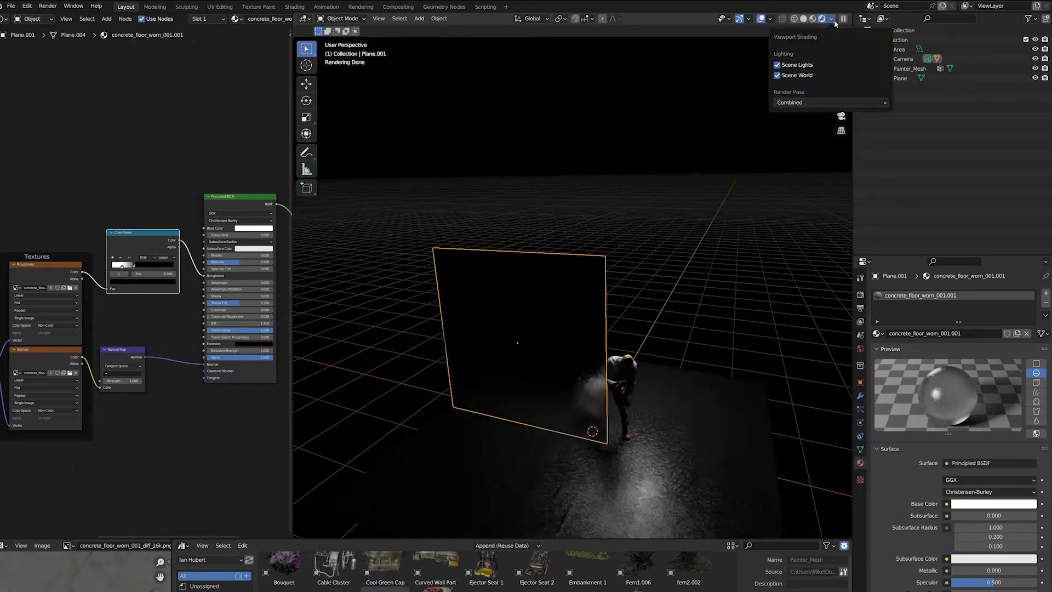
left_click(812, 75)
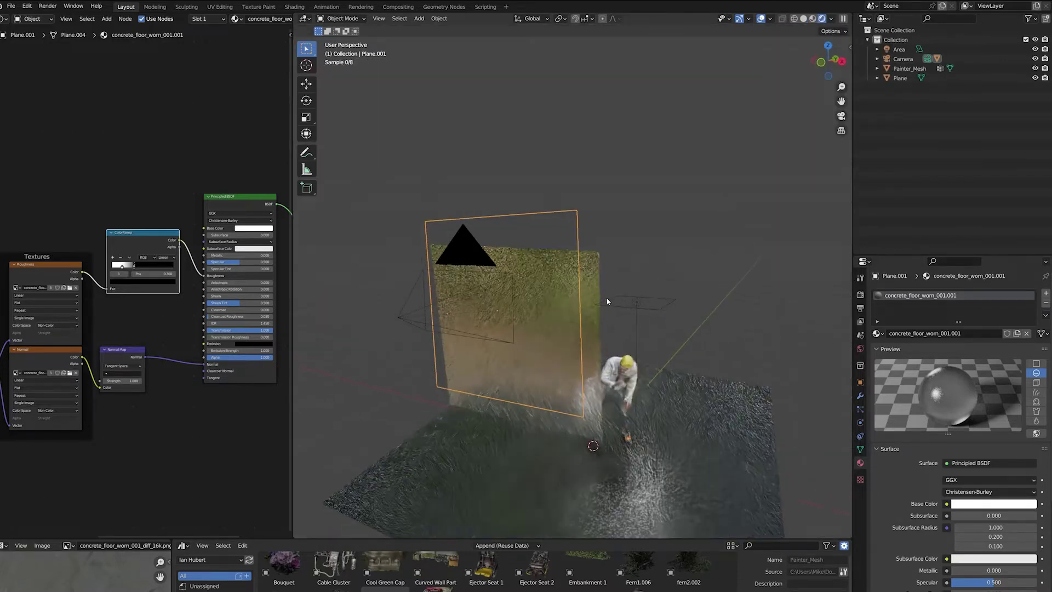
scroll(606, 296, "up", 5)
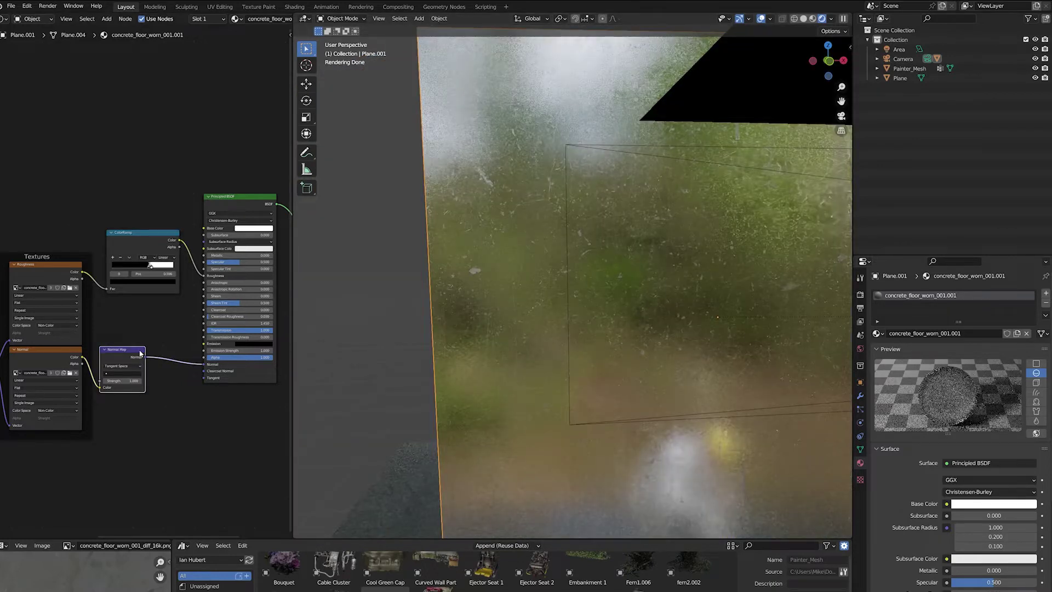
- Mute the glass material's Normal Map node, disconnect it from the Principled BSDF, and play the animation through the camera
left_click(132, 357)
key("m")
left_click(206, 368)
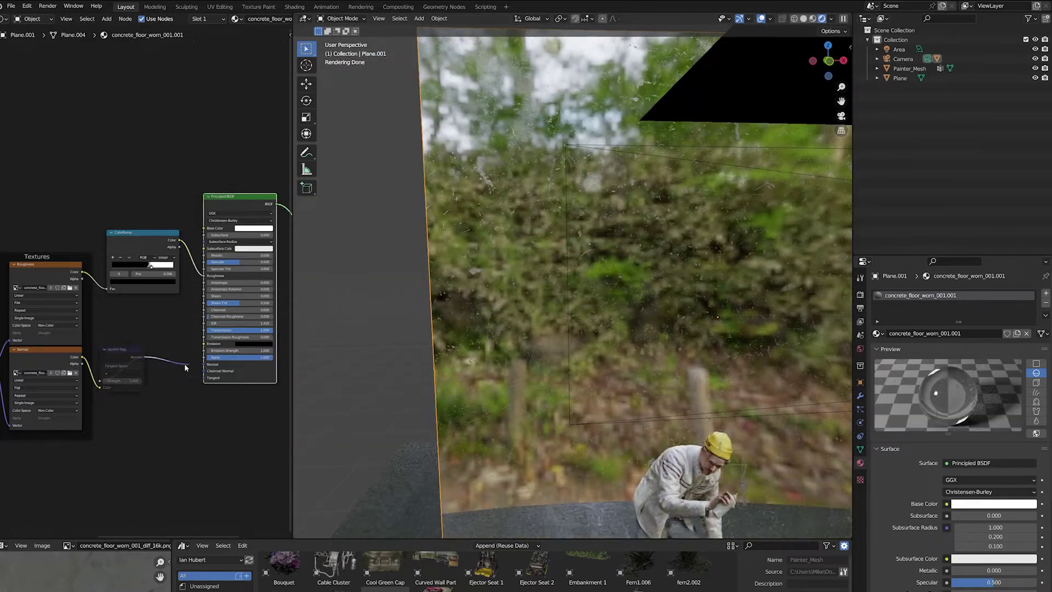
key("KP_0")
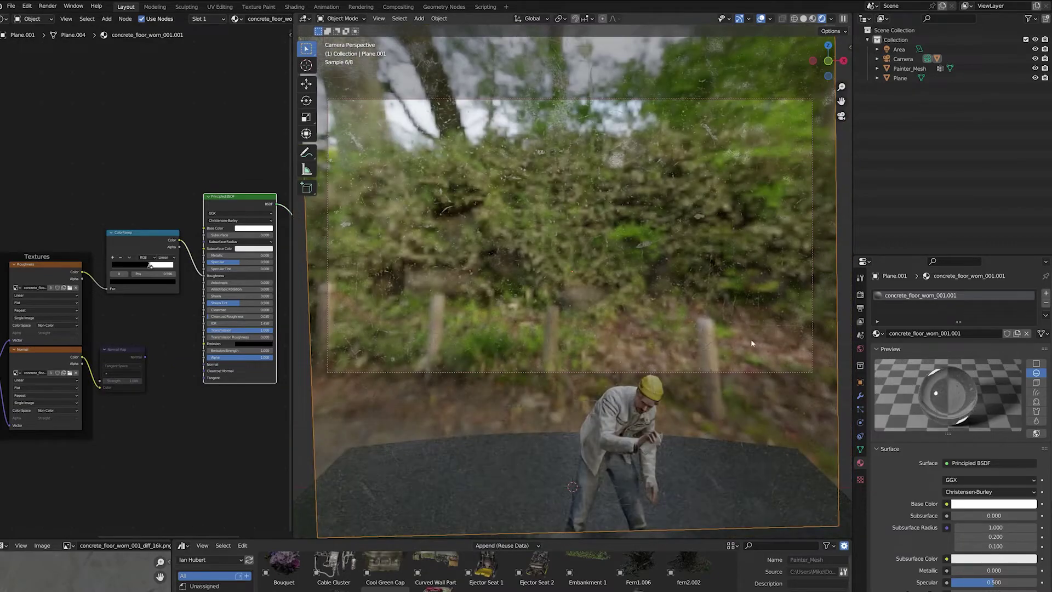
key("space")
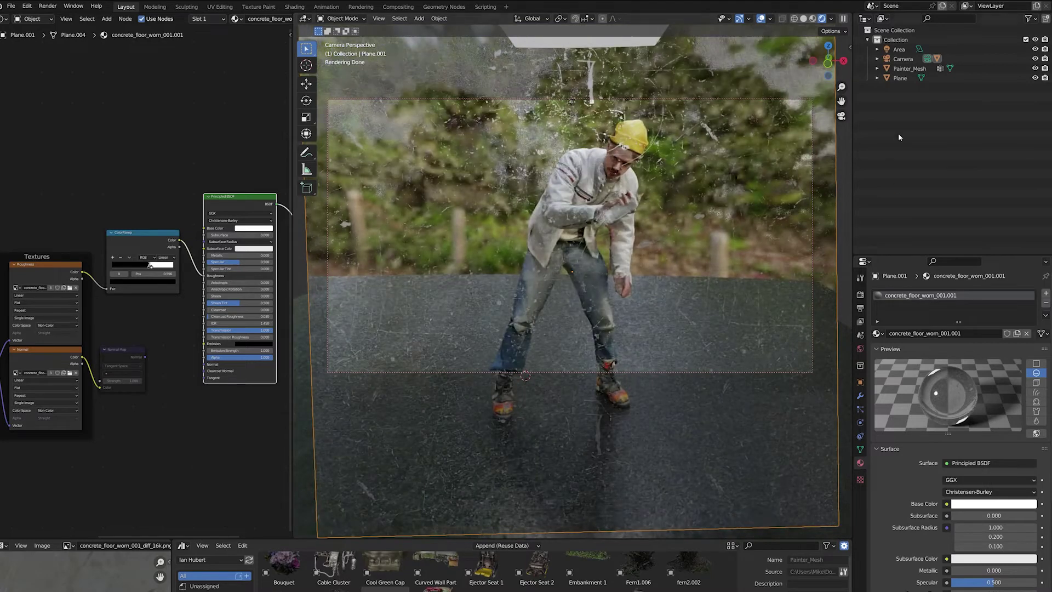
- Restore the scene world lighting, select the glass pane, and set its roughness ColorRamp's white stop to position 0.996
left_click(831, 20)
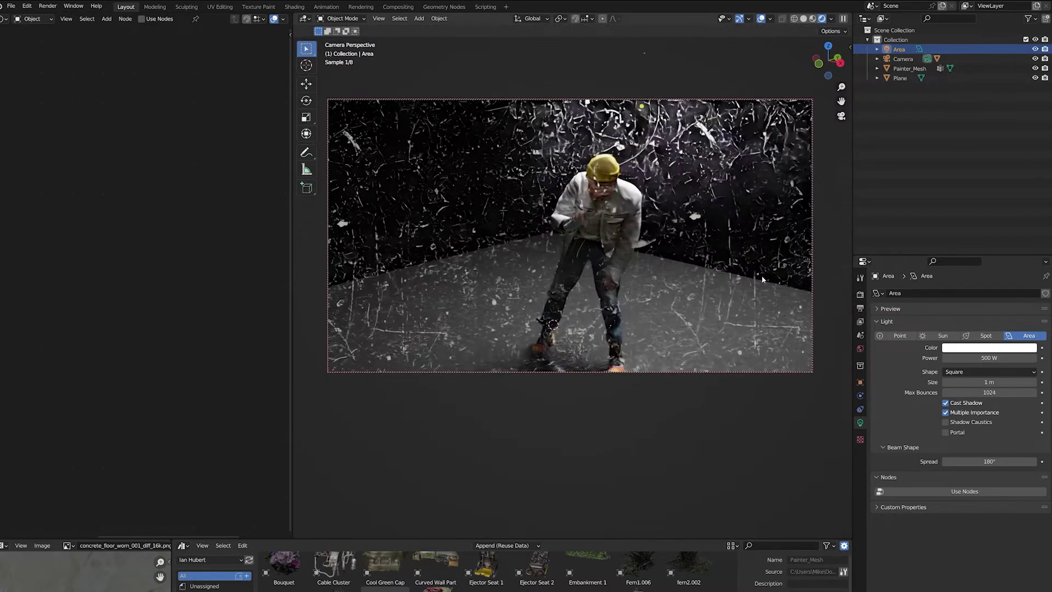
middle_click_drag(703, 283, 731, 274)
left_click(685, 257)
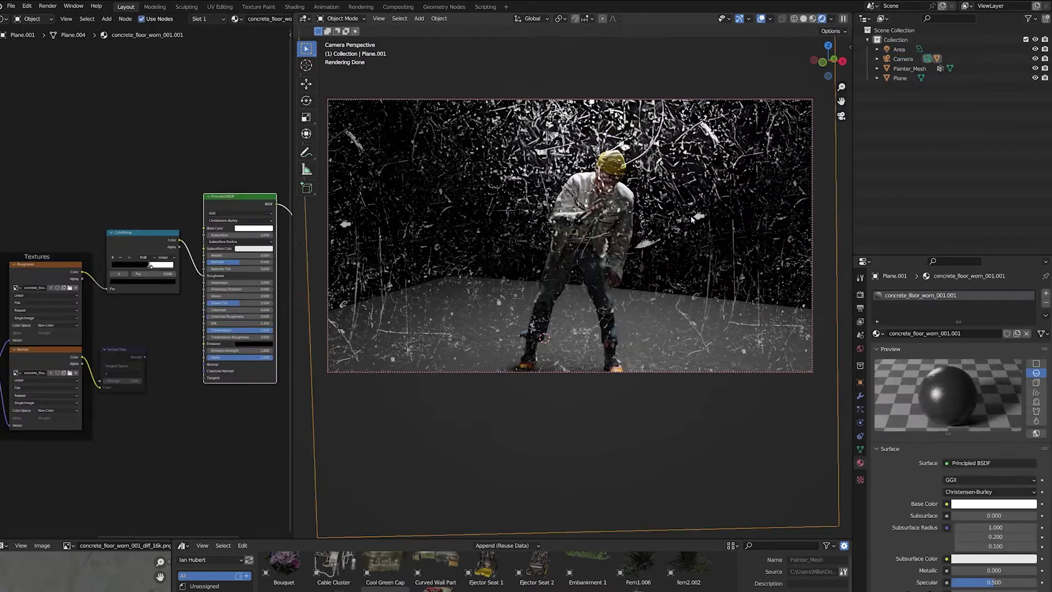
left_click_drag(151, 269, 192, 284)
scroll(153, 271, "up", 4)
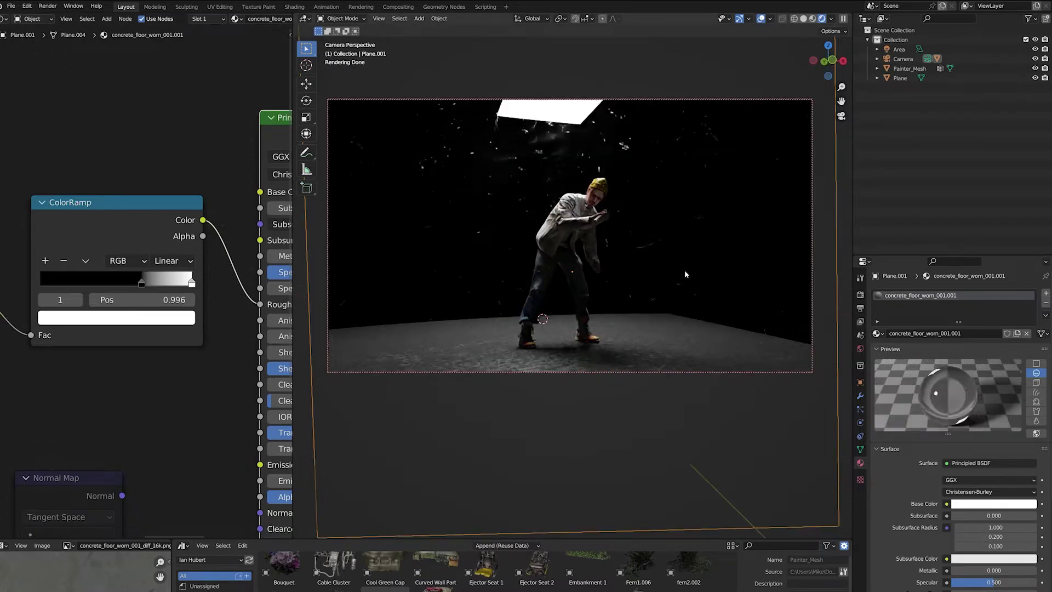
- Move the glass pane along the global Y axis while viewing it through the camera
key("KP_0")
middle_click_drag(682, 266, 577, 147)
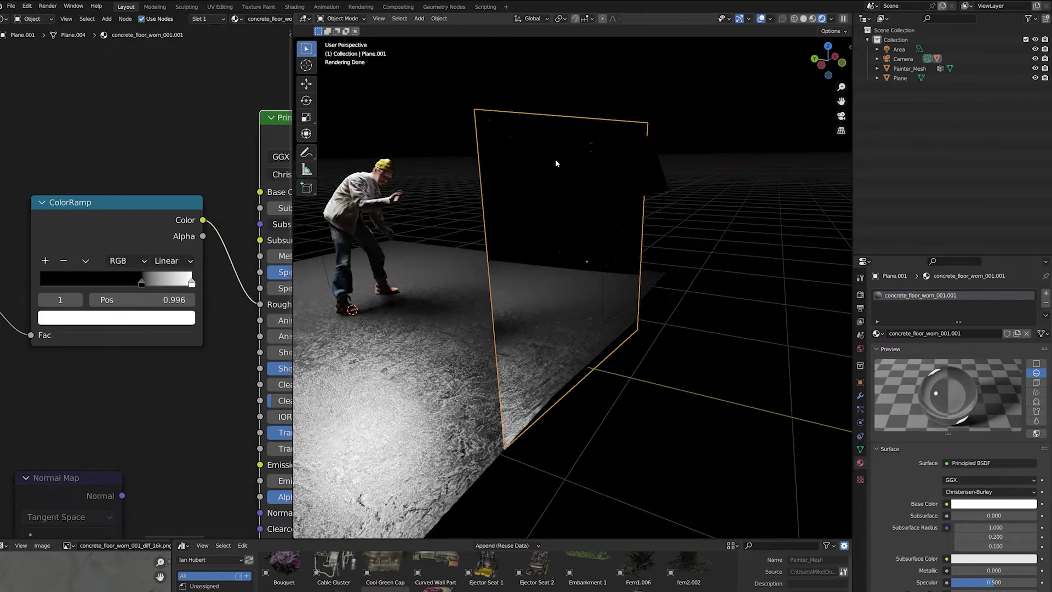
key("KP_0")
key("g")
key("y")
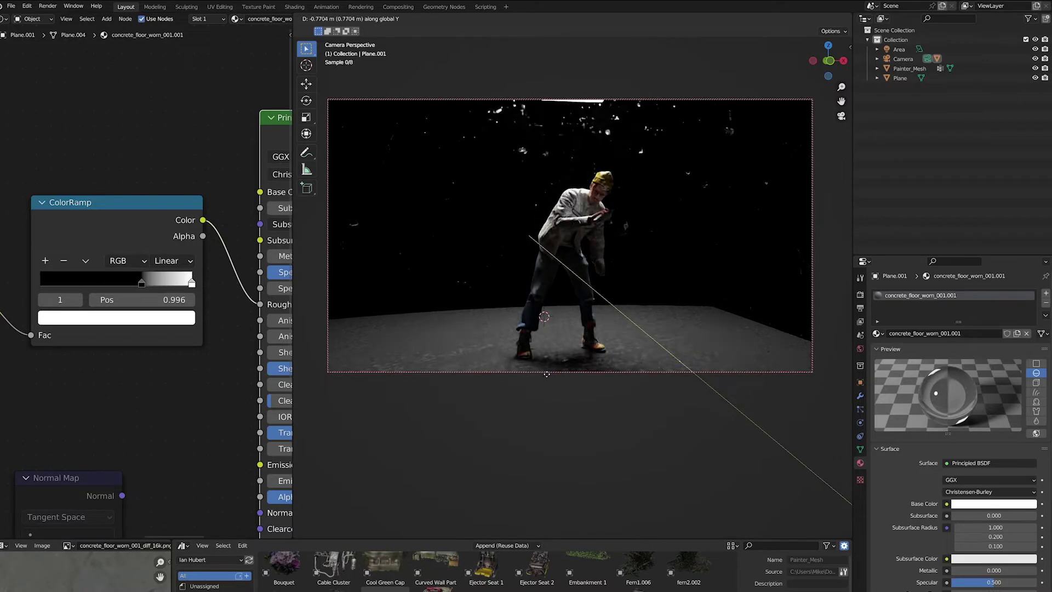
left_click(529, 307)
- Select the camera and enable Depth of Field with Painter_Mesh as the focus object and an F-Stop of 1.3
left_click(860, 395)
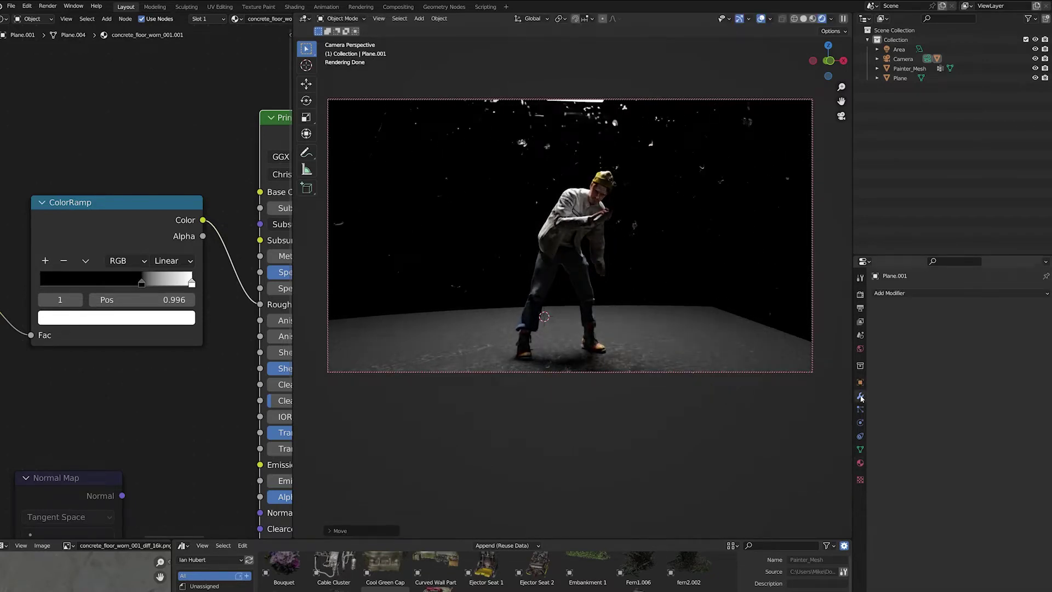
left_click(910, 59)
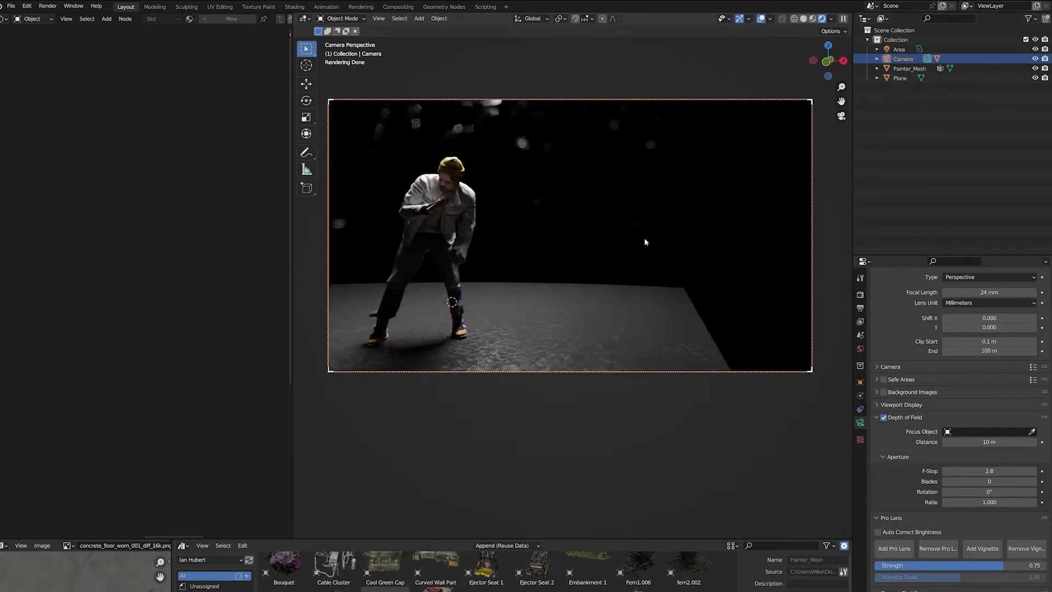
middle_click_drag(594, 234, 684, 282)
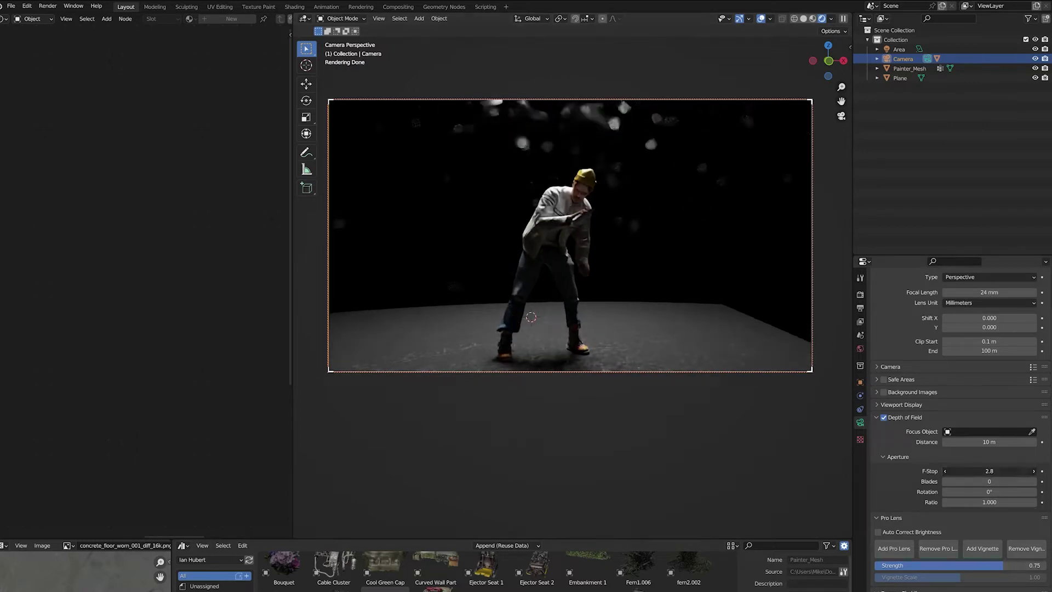
mouse_move(990, 472)
left_mouse_down()
mouse_move(1001, 471)
mouse_move(960, 471)
mouse_move(979, 471)
left_mouse_up()
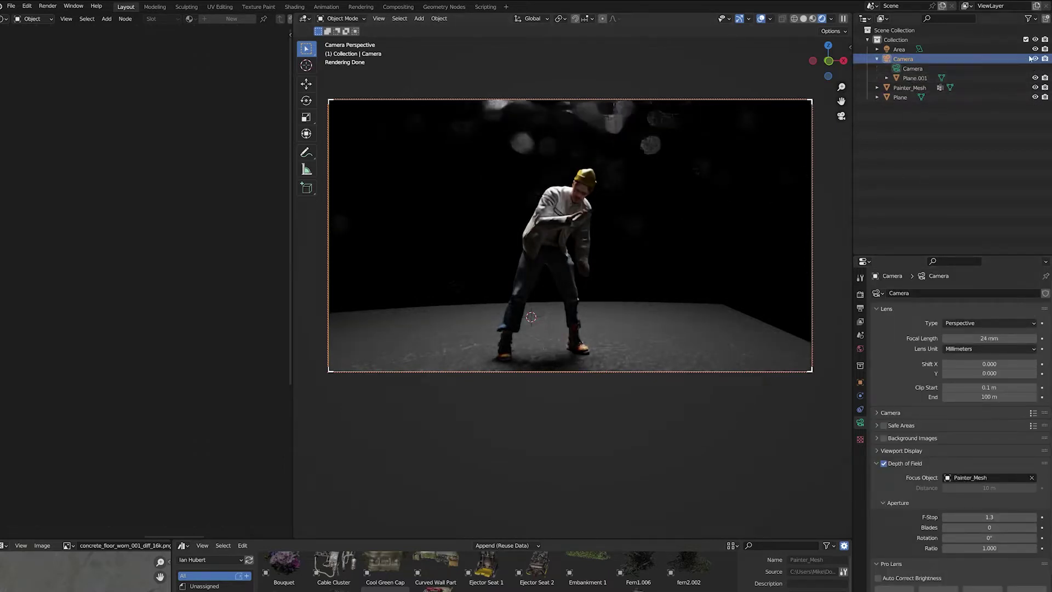
- Select Plane.001, try lower IOR values on its Principled BSDF, and settle on an IOR of 1.400
left_click(915, 78)
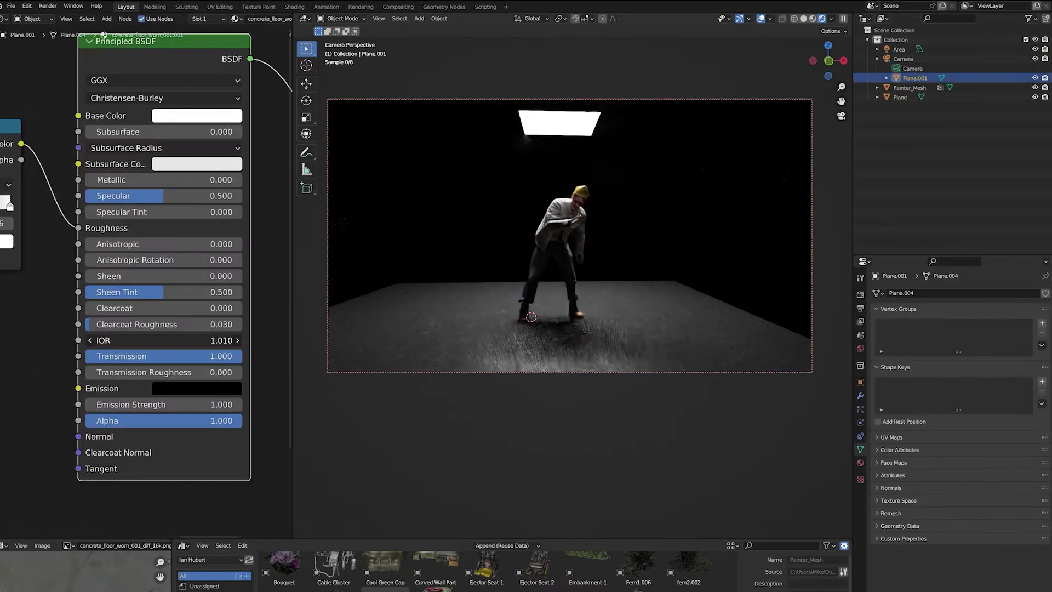
left_click_drag(163, 340, 147, 340)
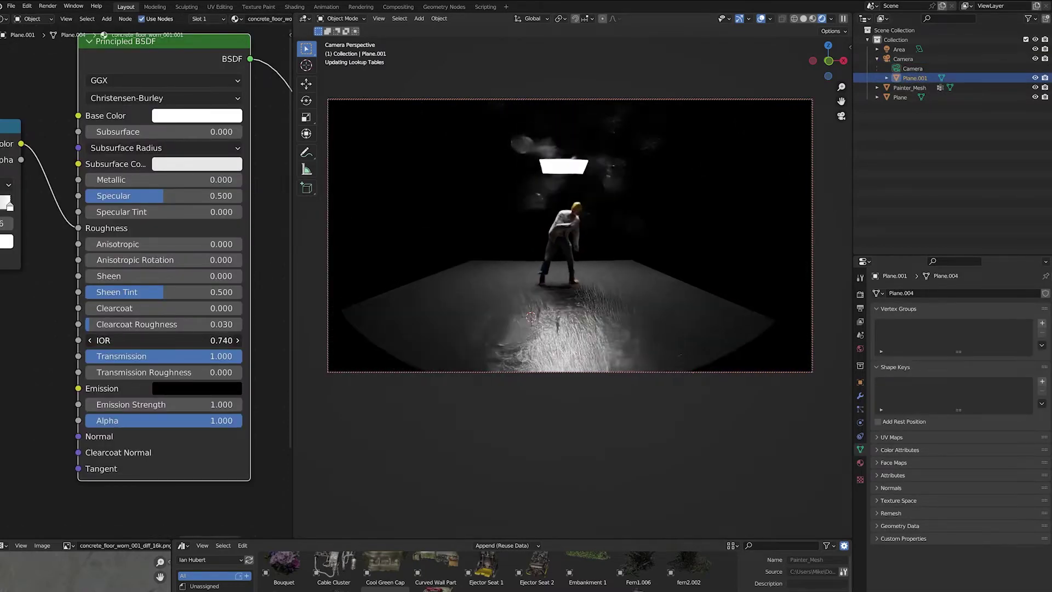
left_click_drag(165, 340, 182, 340)
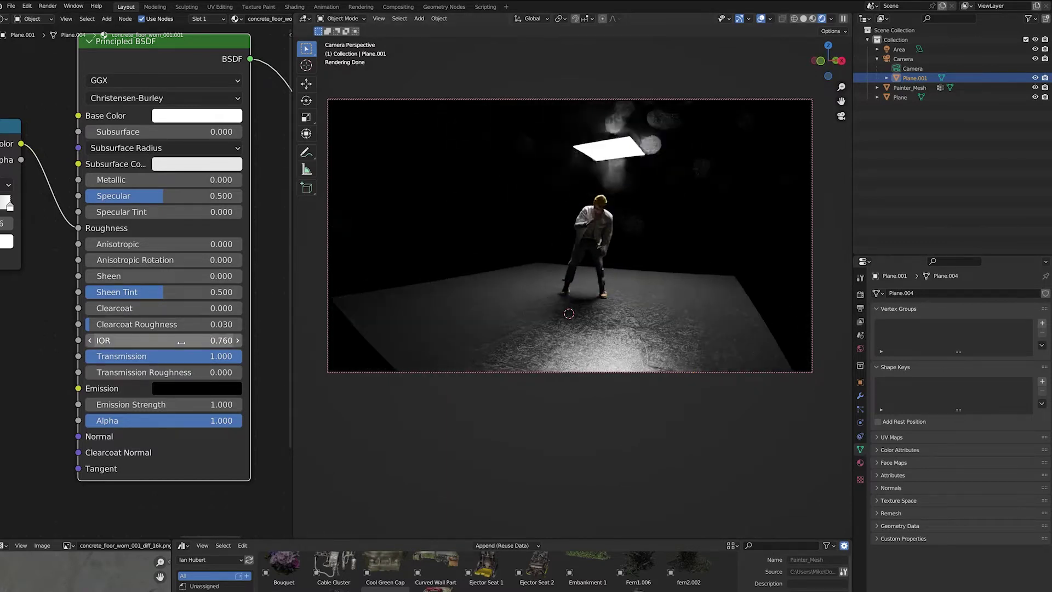
left_click_drag(176, 338, 183, 338)
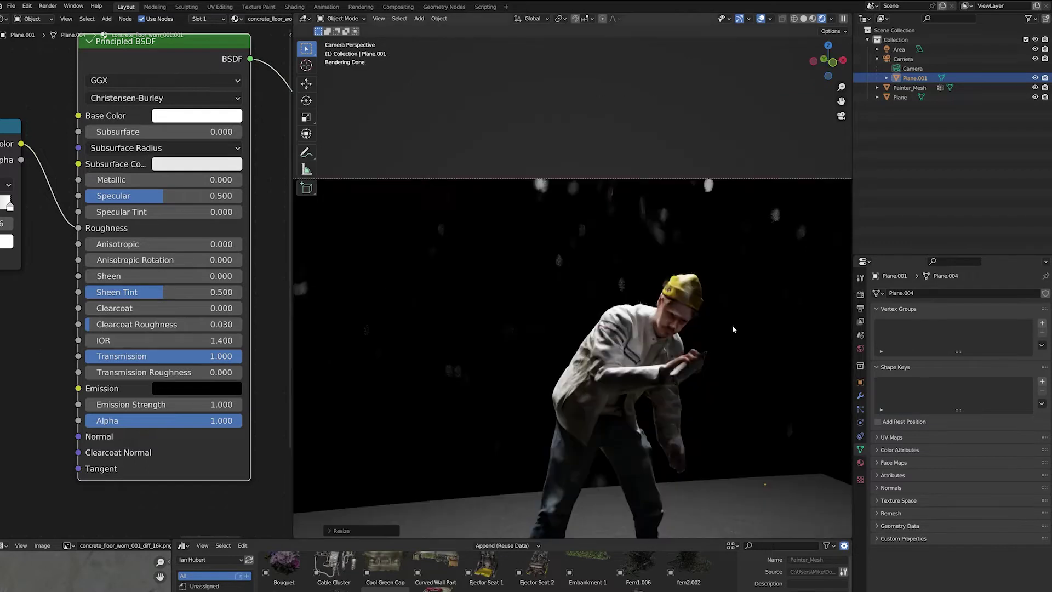
- Shift the glass pane along the global Y axis again and check its imperfections against the light through the camera
key("g")
key("y")
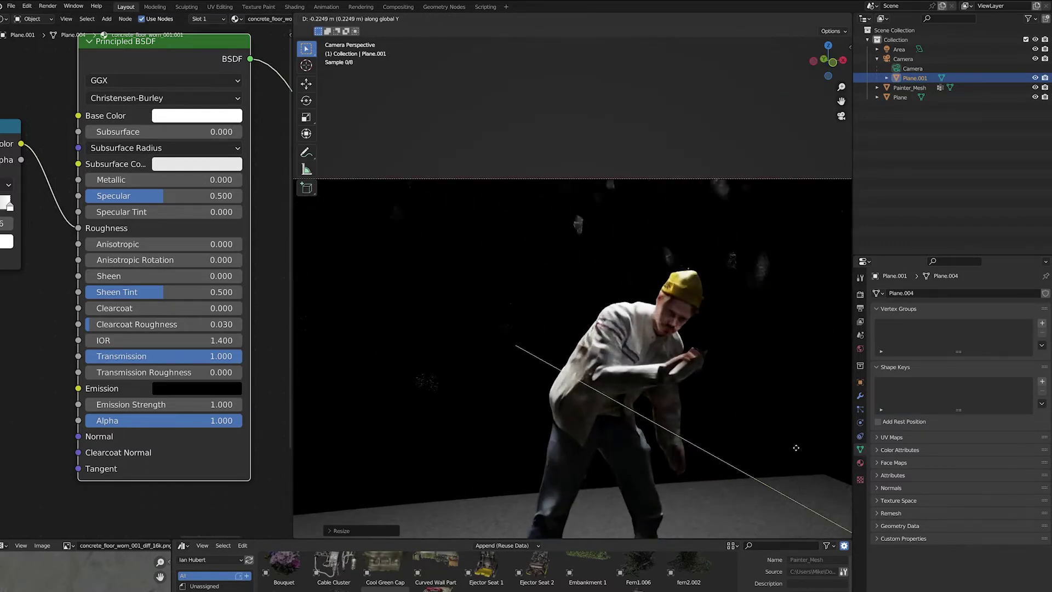
left_click(666, 317)
scroll(665, 317, "down", 4)
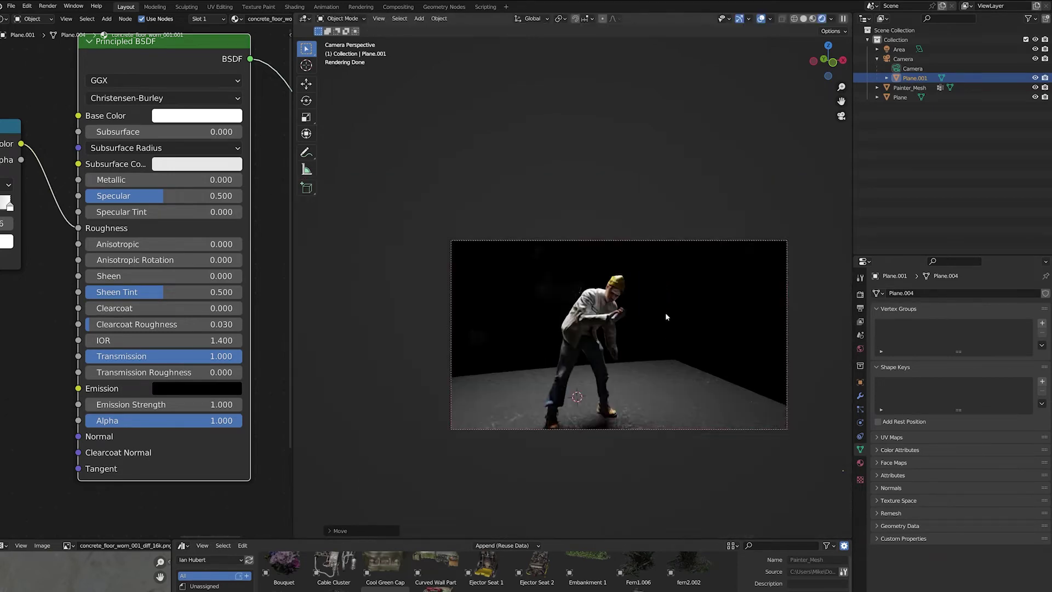
scroll(666, 317, "up", 2)
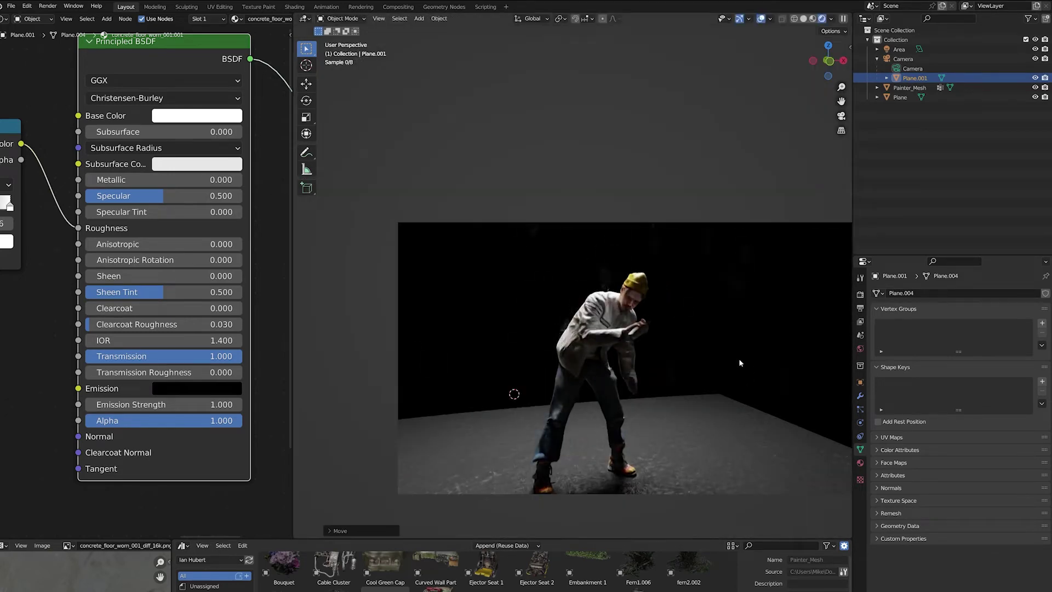
middle_click_drag(739, 358, 653, 311)
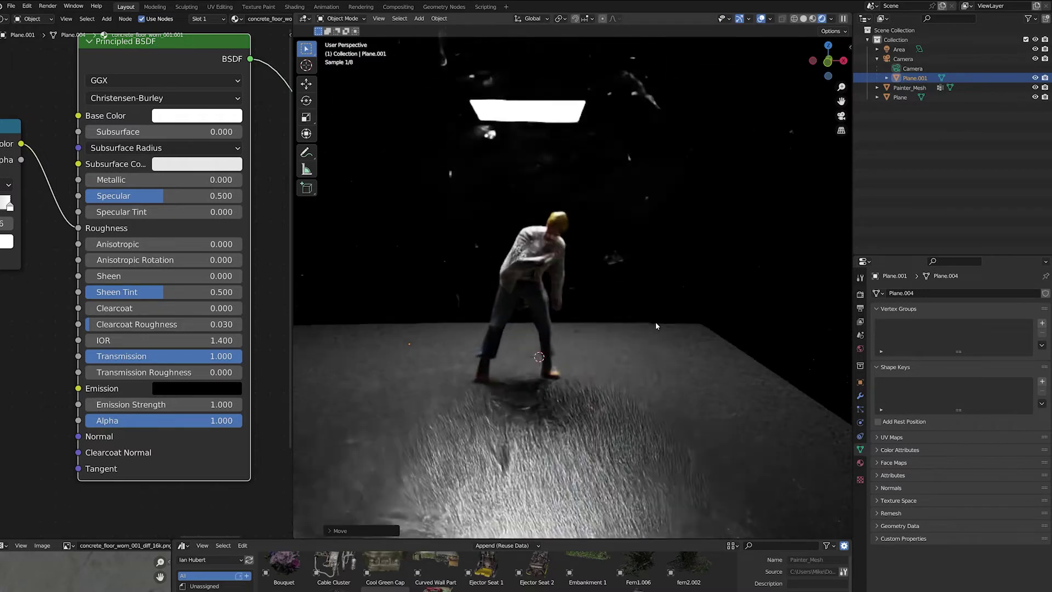
key("KP_0")
middle_click_drag(653, 381, 680, 341)
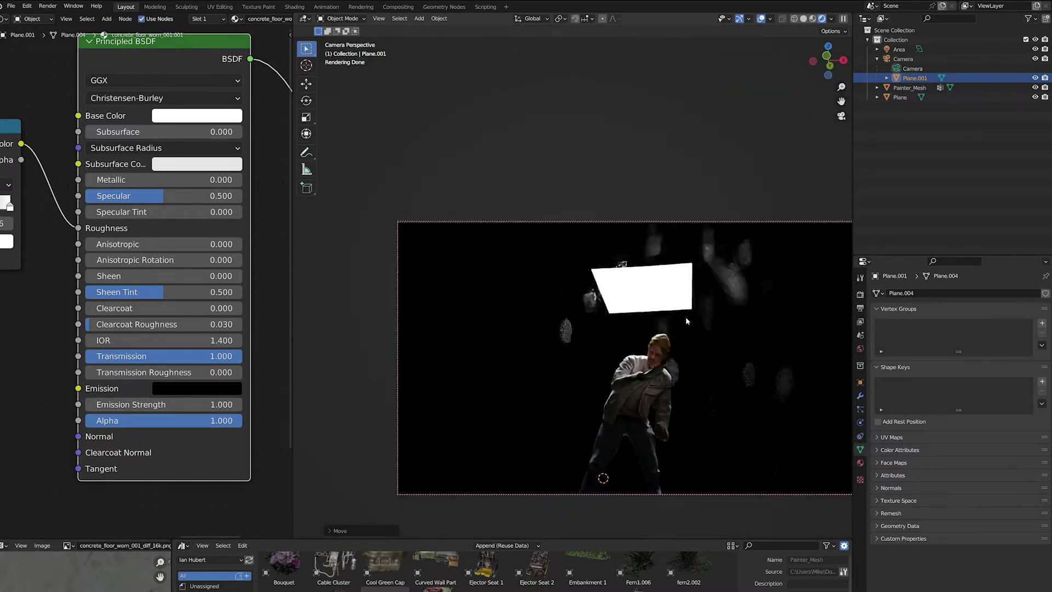
middle_click_drag(724, 349, 726, 352)
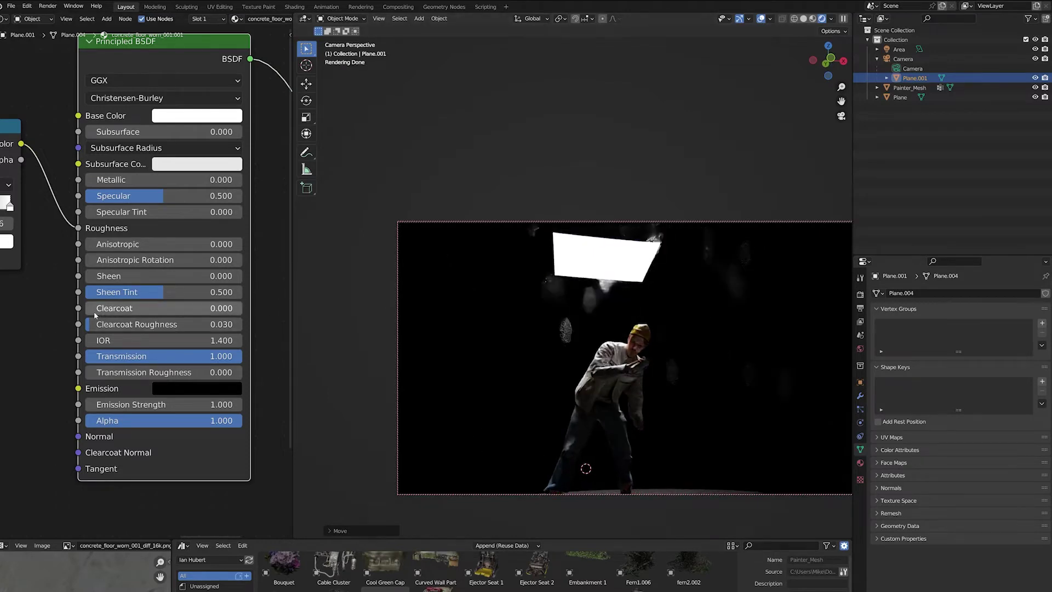
- Set the glass material's roughness ColorRamp stops to position 0.727 for white and 0.520 for black
scroll(92, 311, "down", 7)
middle_click_drag(88, 310, 211, 305)
middle_click_drag(142, 293, 209, 291)
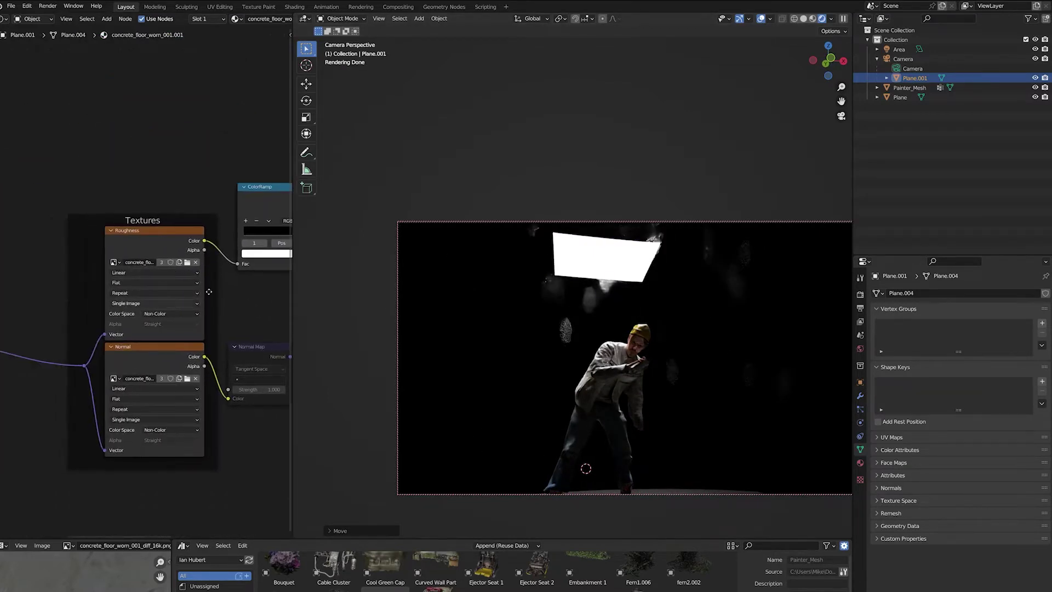
middle_click_drag(279, 241, 203, 233)
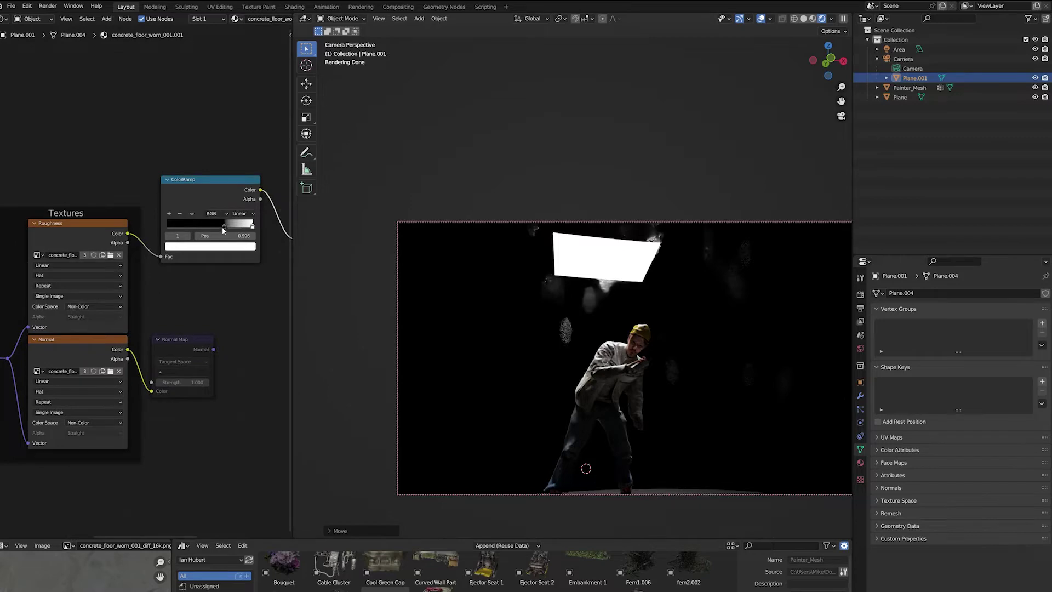
mouse_move(219, 227)
left_mouse_down()
mouse_move(246, 228)
mouse_move(230, 233)
left_mouse_up()
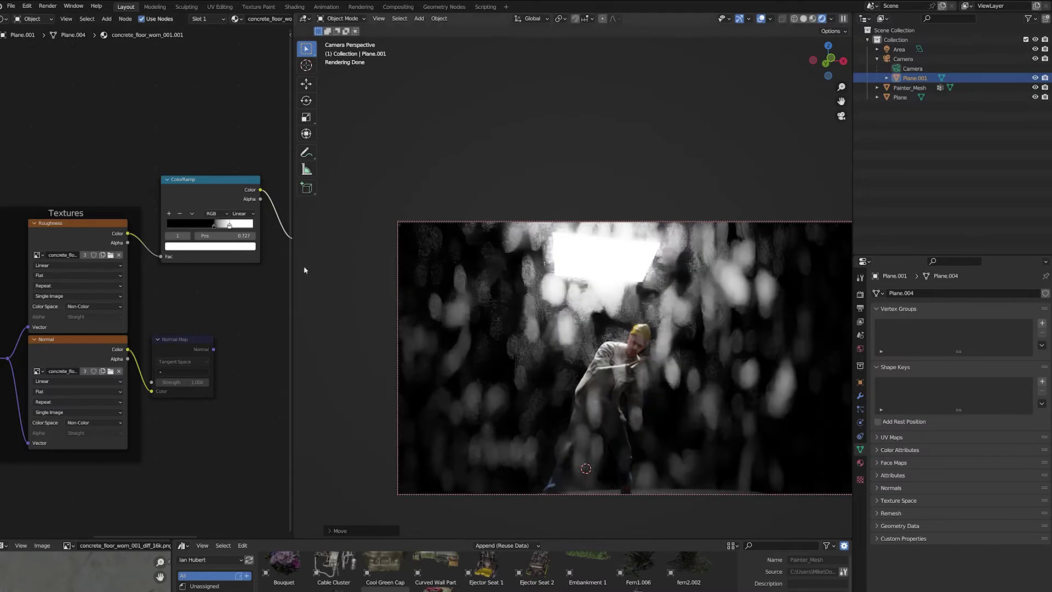
left_click_drag(213, 227, 210, 228)
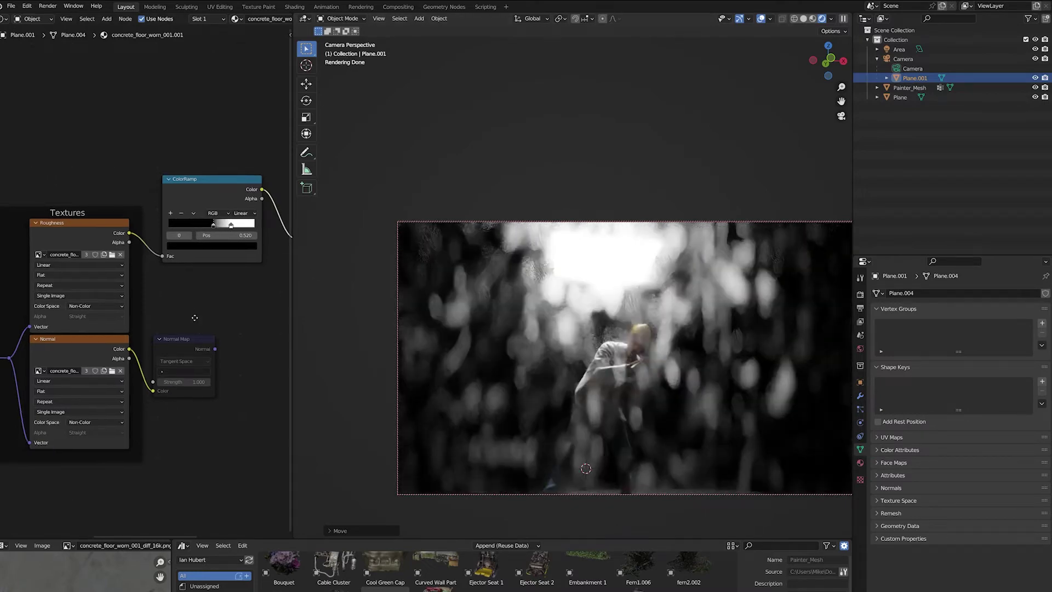
- Set the glass texture's Mapping X location to 12.8 m and rotate the glass pane freely with a trackball rotation
middle_click_drag(195, 317, 242, 281)
left_click_drag(178, 365, 198, 366)
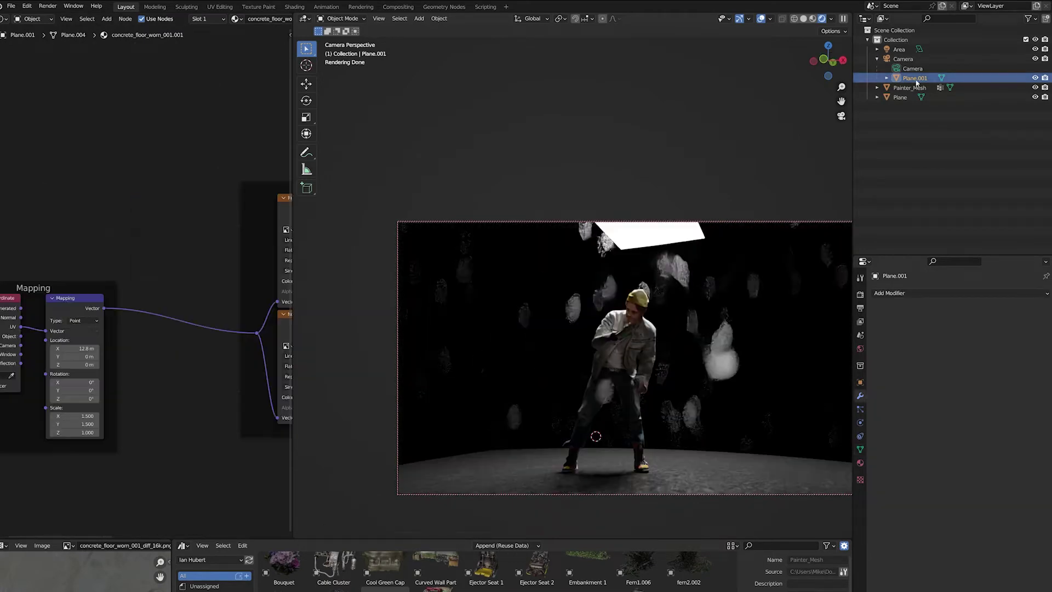
key("r")
key("r")
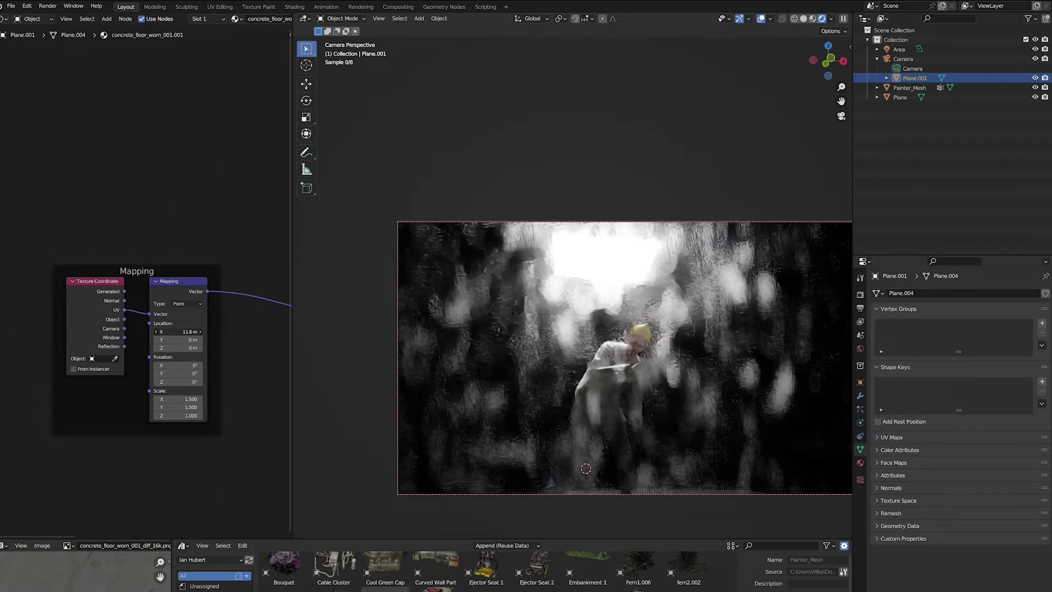
middle_click_drag(282, 273, 151, 294)
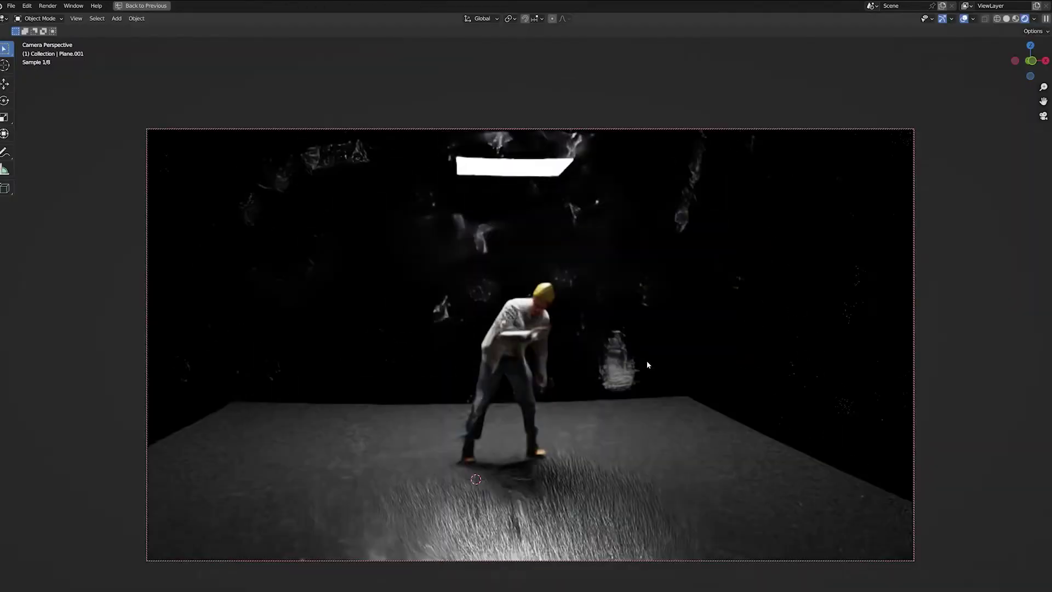
key("ctrl+space")
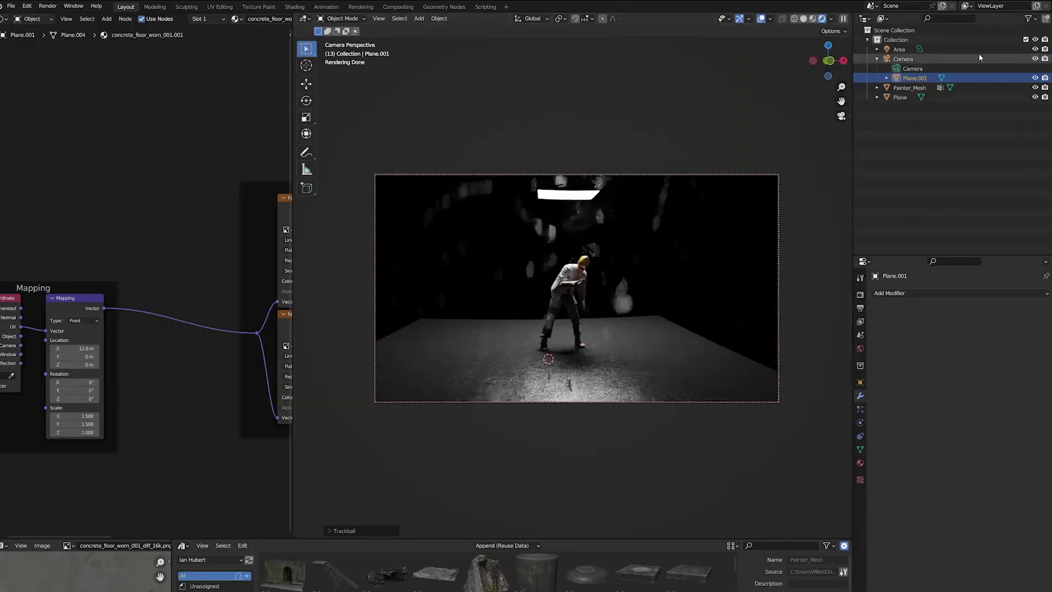
- Try to stand the plane with the black material upright by rotating it 90° about the X axis and moving it along Z
left_click(912, 79)
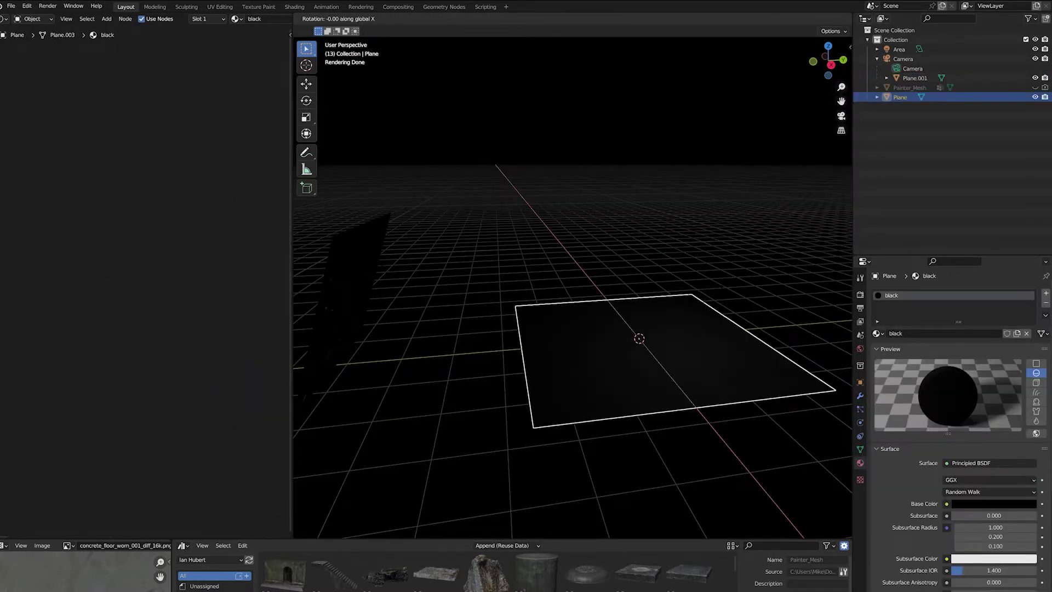
type("90gz")
key("Escape")
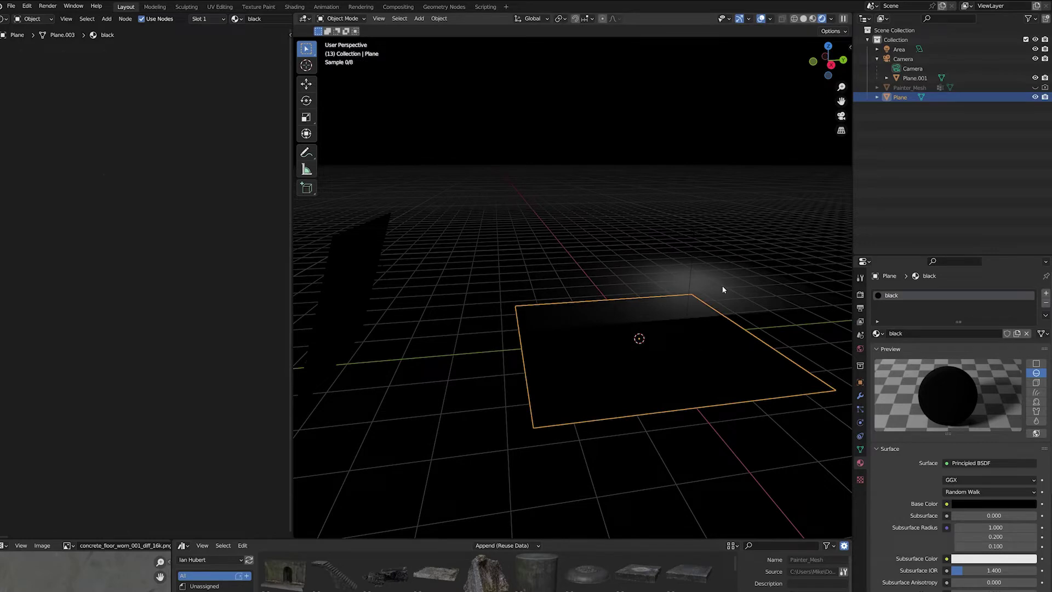
- Stand the black backdrop plane upright with a 90° rotation about the X axis and raise it along Z
type("rx90")
key("Return")
key("g")
key("z")
key("Escape")
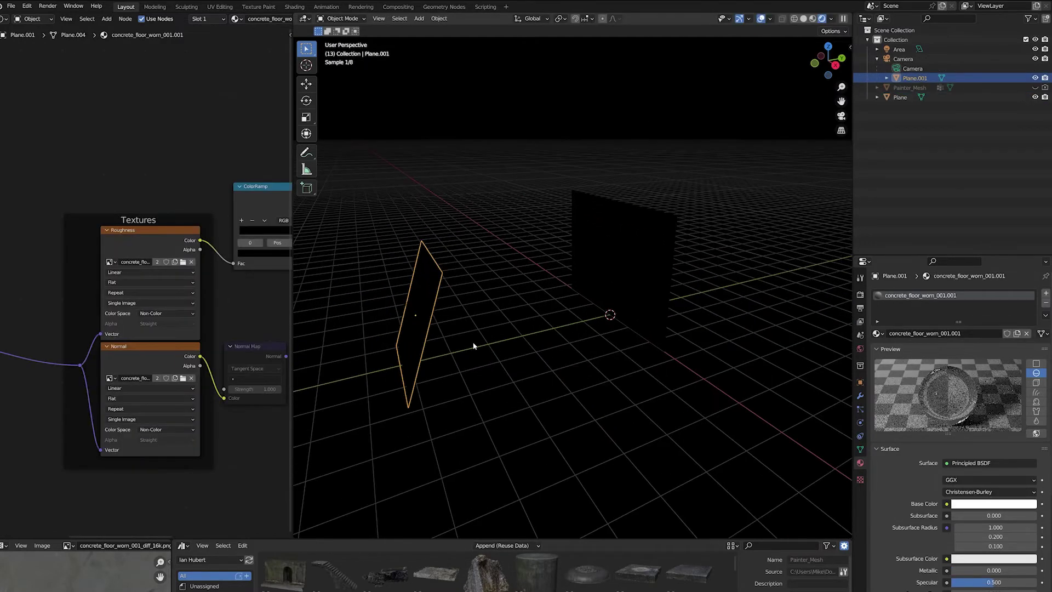
- Move the glass pane along the global Y axis, closer to the upright black plane
key("g")
key("y")
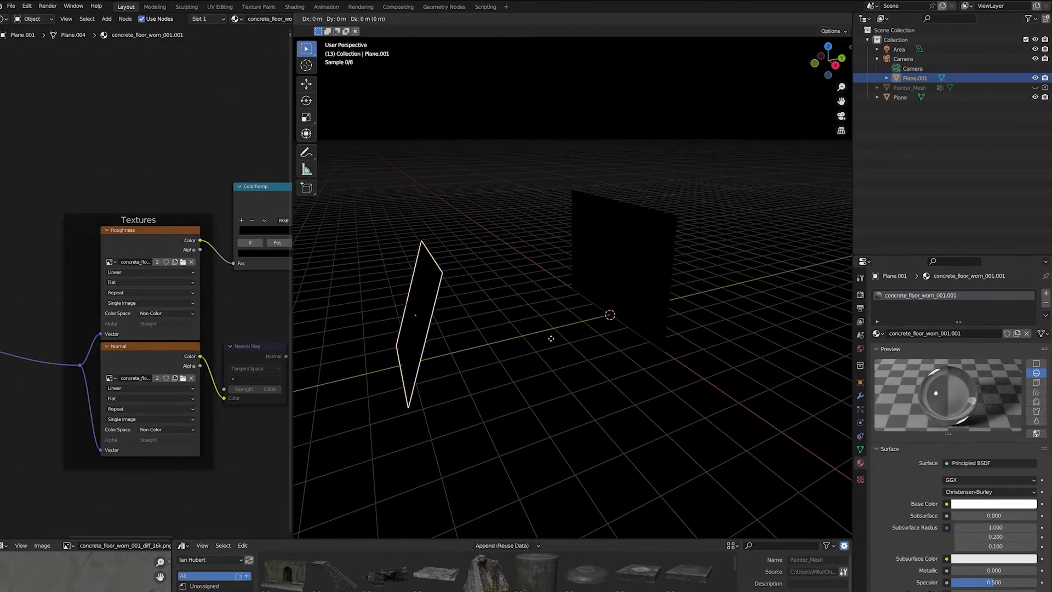
left_click(782, 70)
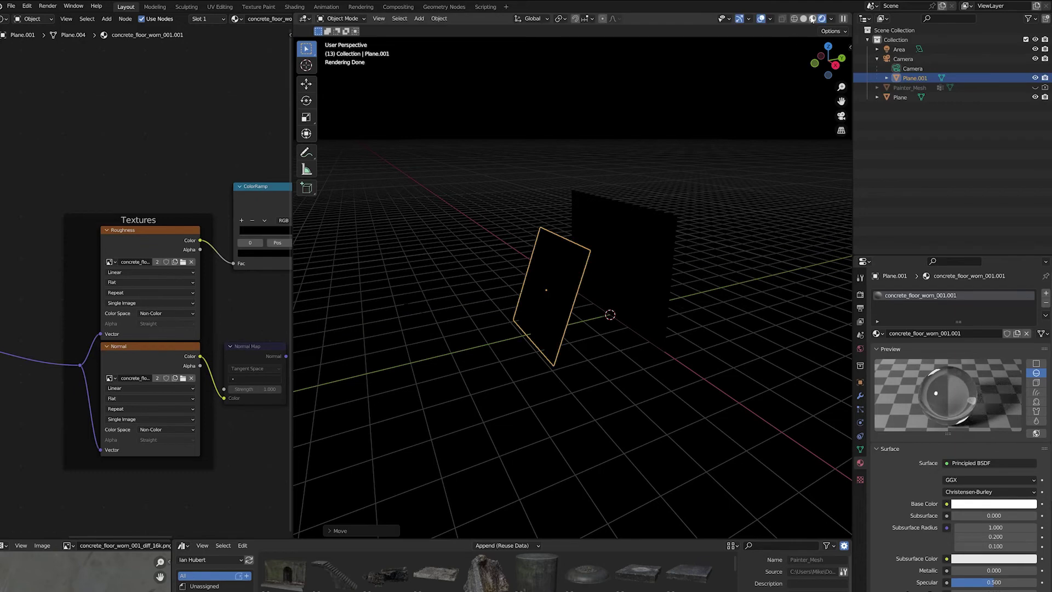
- Switch to solid shading and clear the glass pane's camera parent while keeping its transformation
left_click(803, 19)
middle_click_drag(593, 364, 541, 359)
key("alt+p")
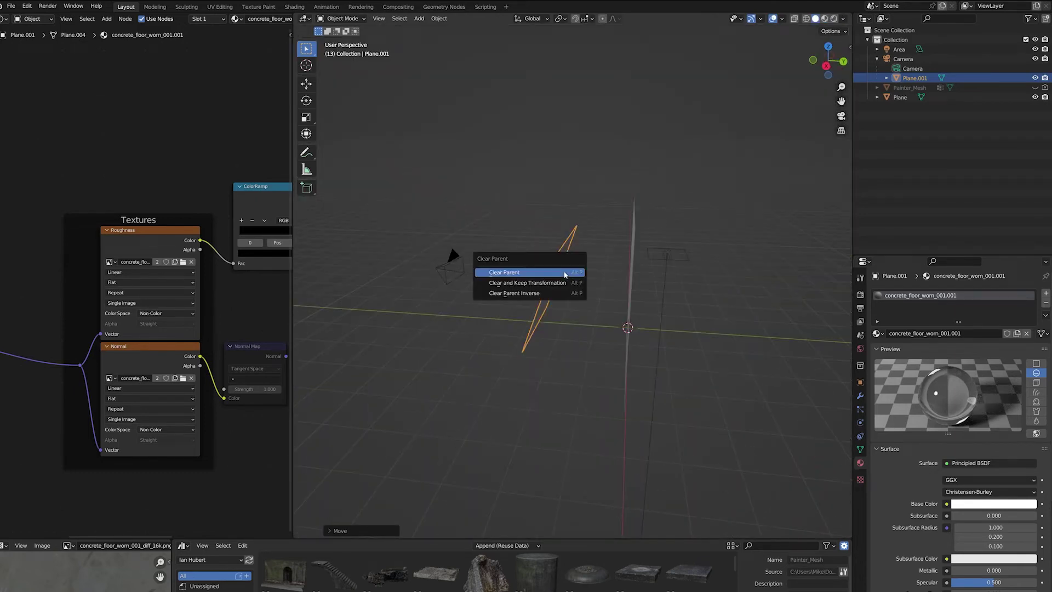
left_click(573, 282)
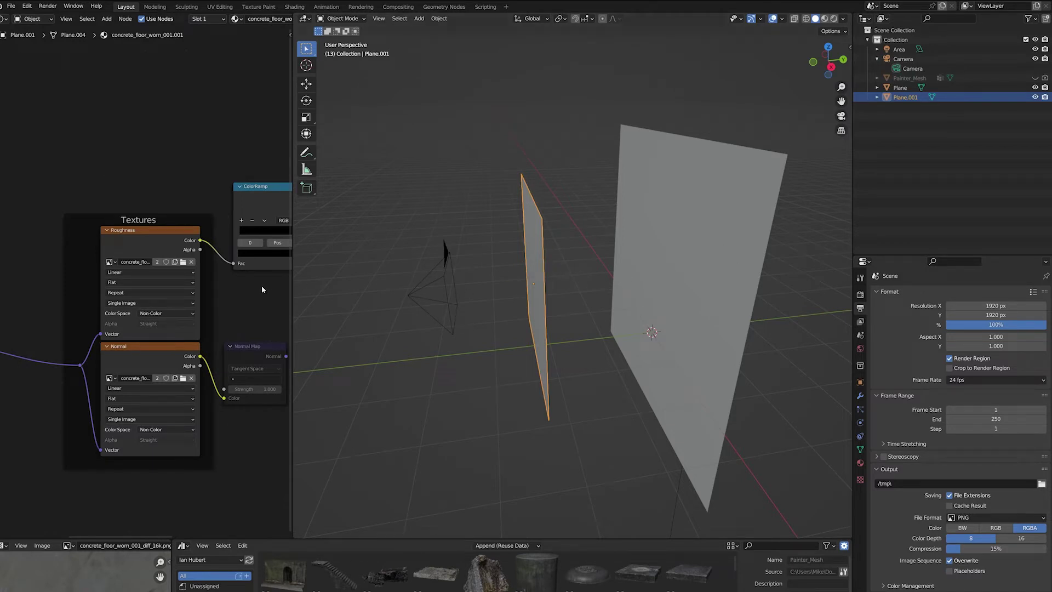
- Examine the glass material's texture, ColorRamp and Principled BSDF nodes, and the keycap floor scene in rendered view
scroll(259, 285, "down", 2)
middle_click_drag(257, 284, 125, 283)
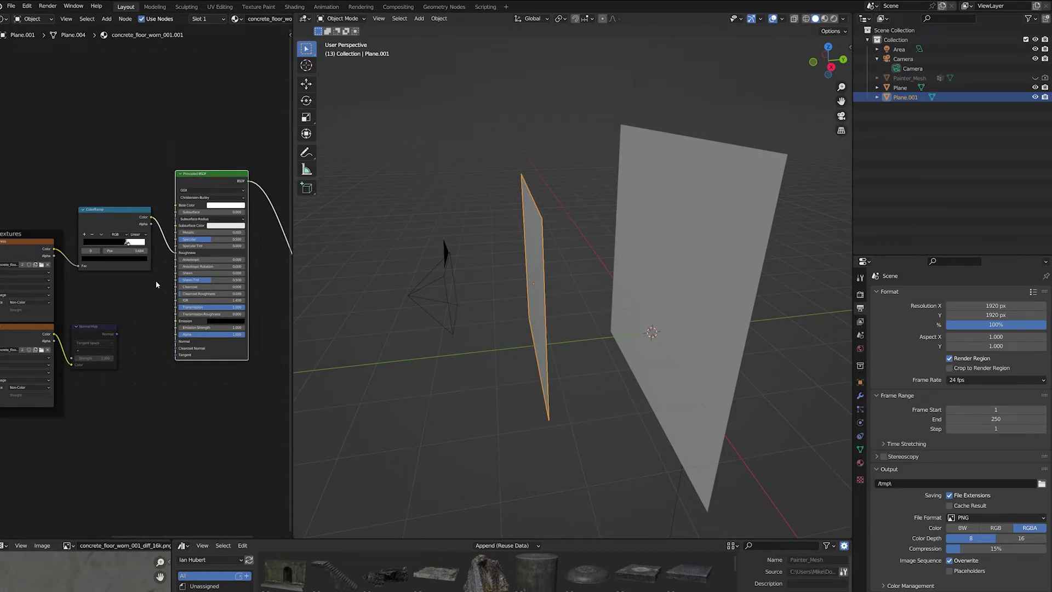
middle_click_drag(140, 287, 290, 296)
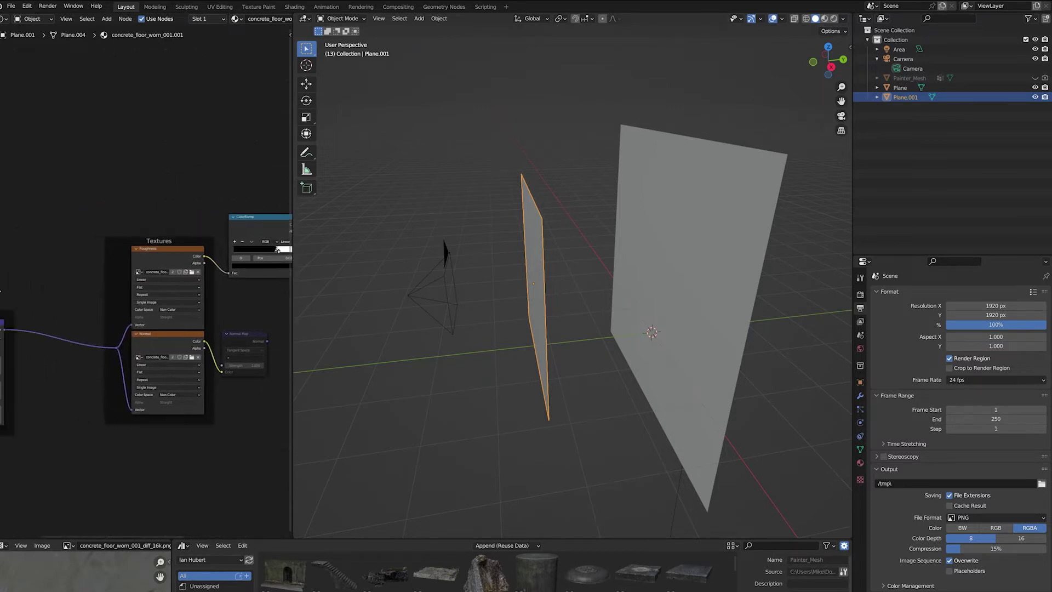
mouse_move(50, 341)
middle_mouse_down()
mouse_move(173, 315)
mouse_move(61, 327)
middle_mouse_up()
middle_click_drag(133, 320, 160, 367)
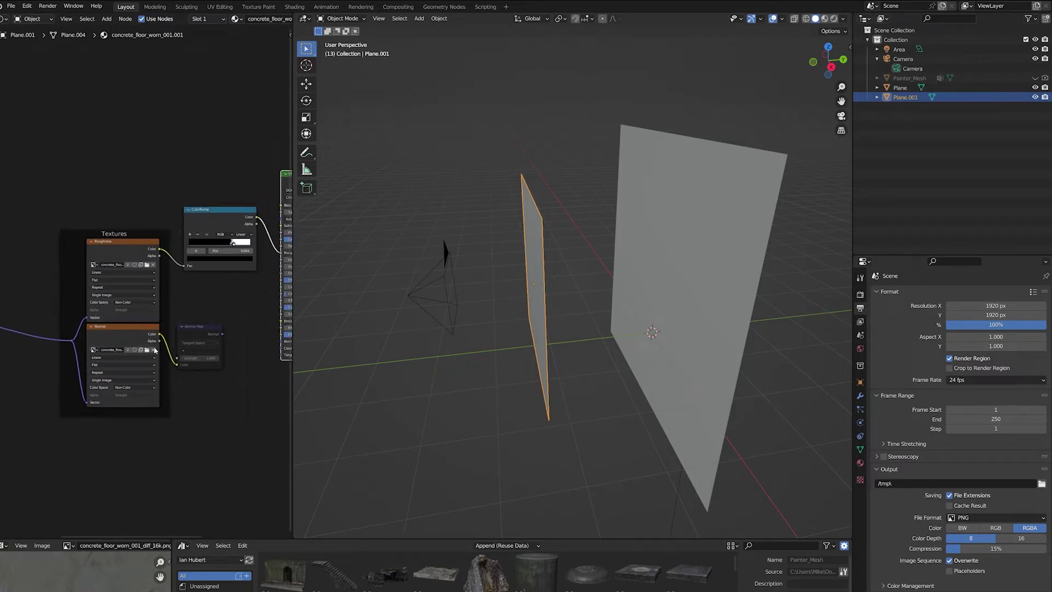
scroll(95, 341, "up", 2)
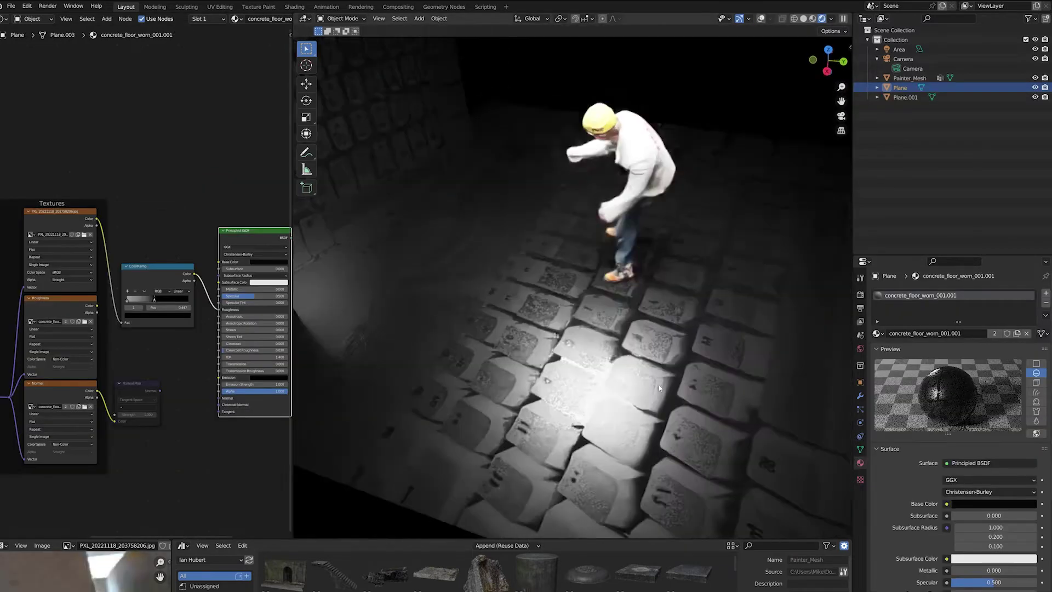
middle_click_drag(703, 310, 727, 317, "shift")
scroll(705, 365, "up", 2)
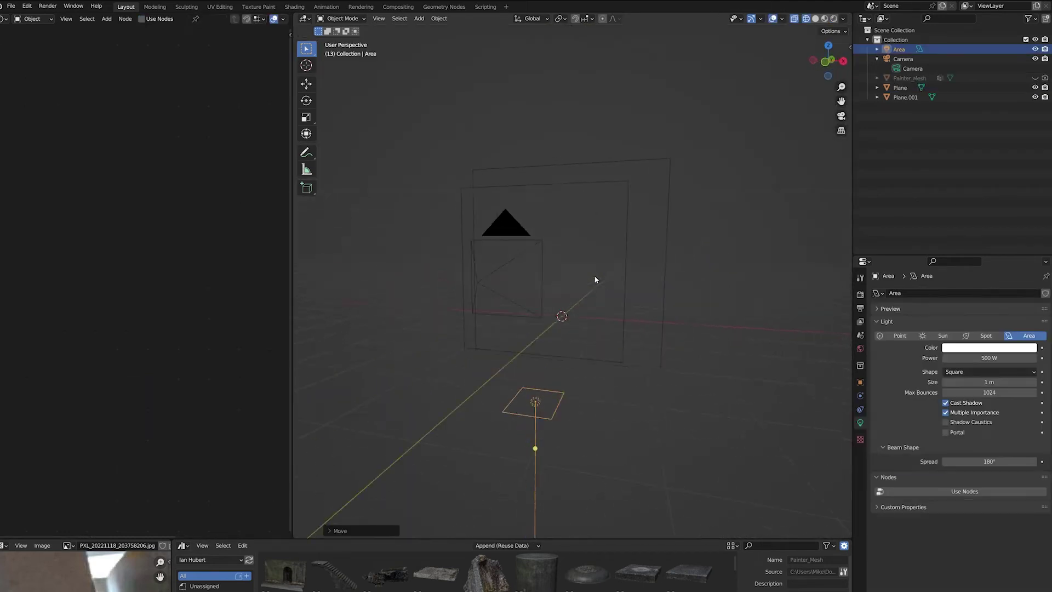
- Reposition the area light through the rendered camera view and rotate it freely with a trackball rotation
key("KP_0")
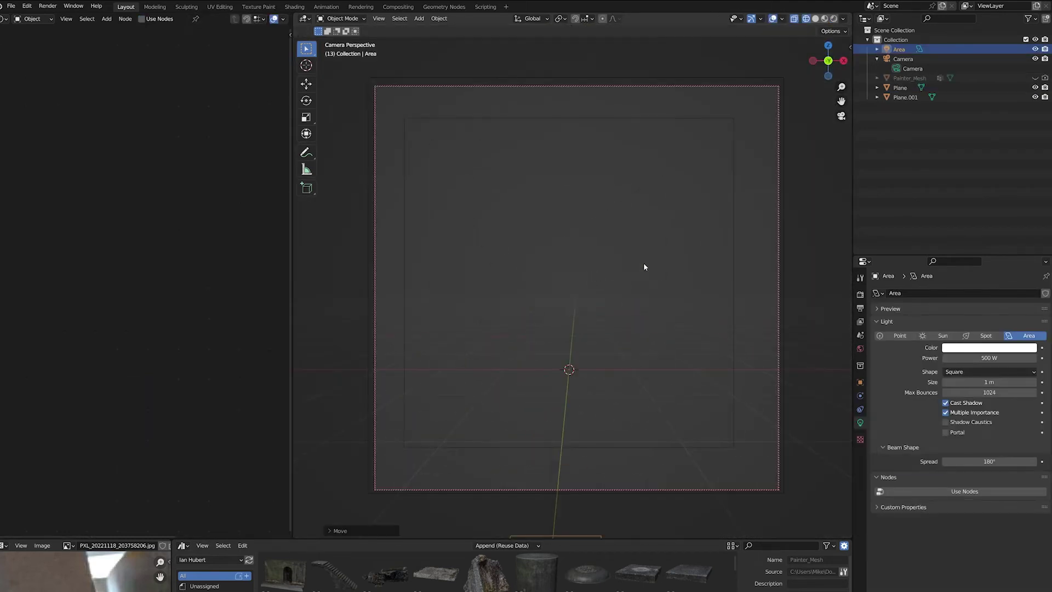
left_click(834, 19)
left_click(904, 59)
left_click(906, 87)
left_click(901, 50)
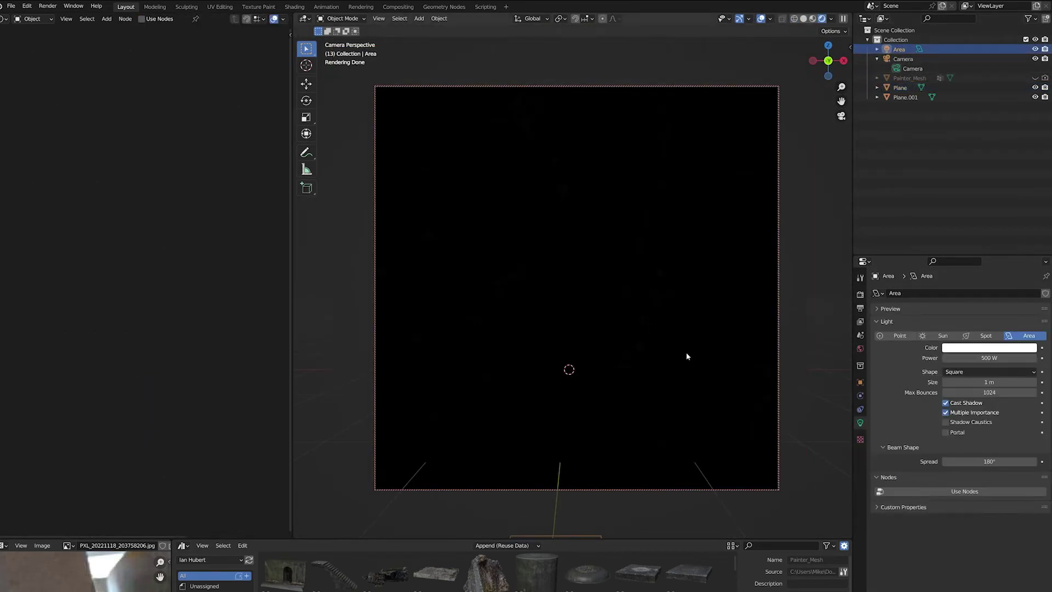
key("g")
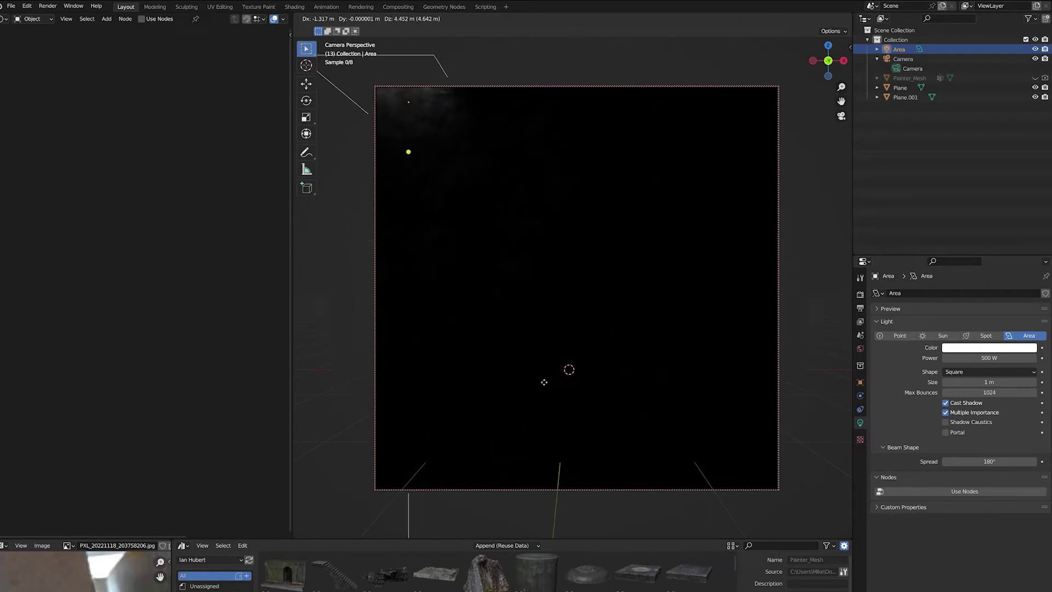
left_click(569, 382)
key("r")
key("r")
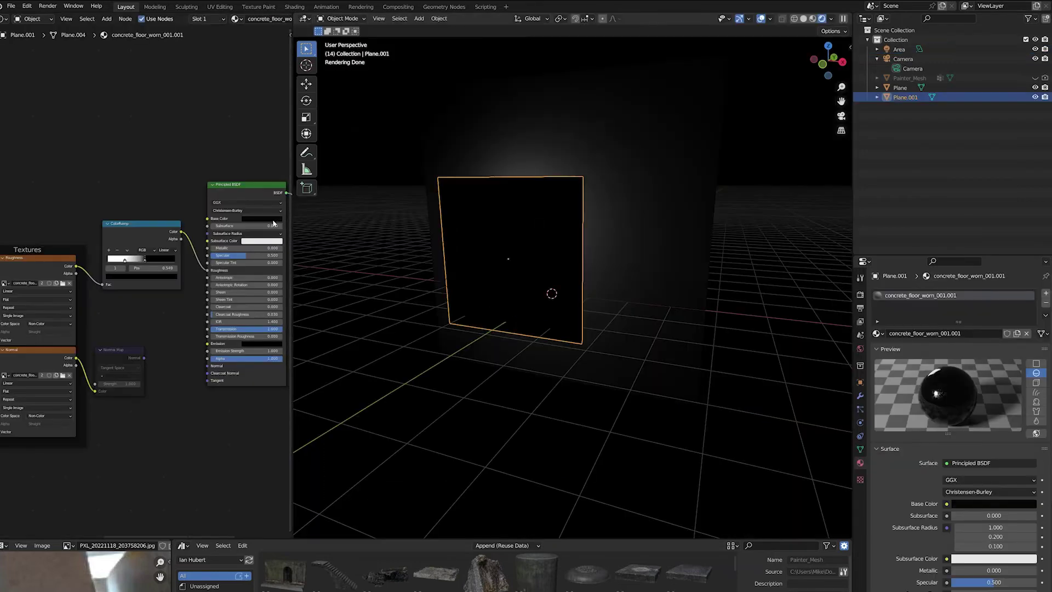
- Set the glass material's Base Color to white
left_click(269, 218)
left_click_drag(300, 172, 299, 127)
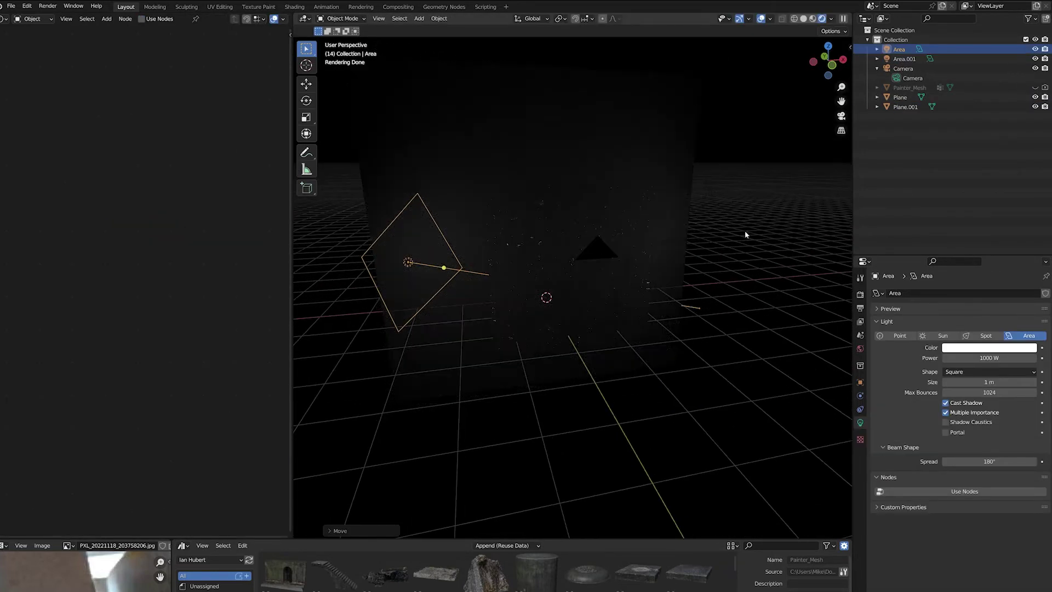
- Duplicate the area light to the opposite side of the glass pane and adjust both lights' positions through the camera view
key("shift+d")
left_click(696, 197)
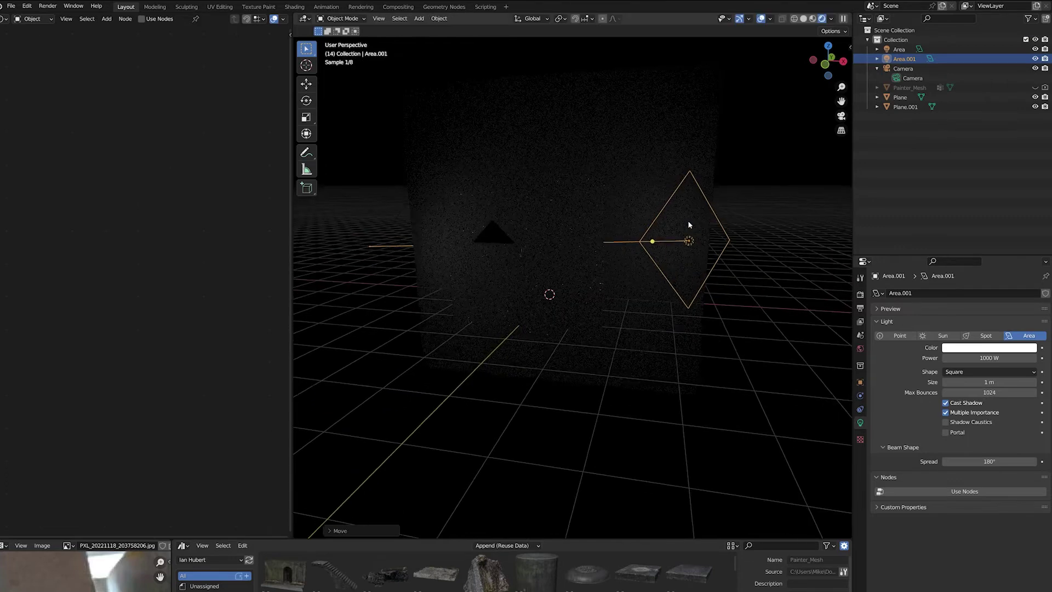
key("KP_0")
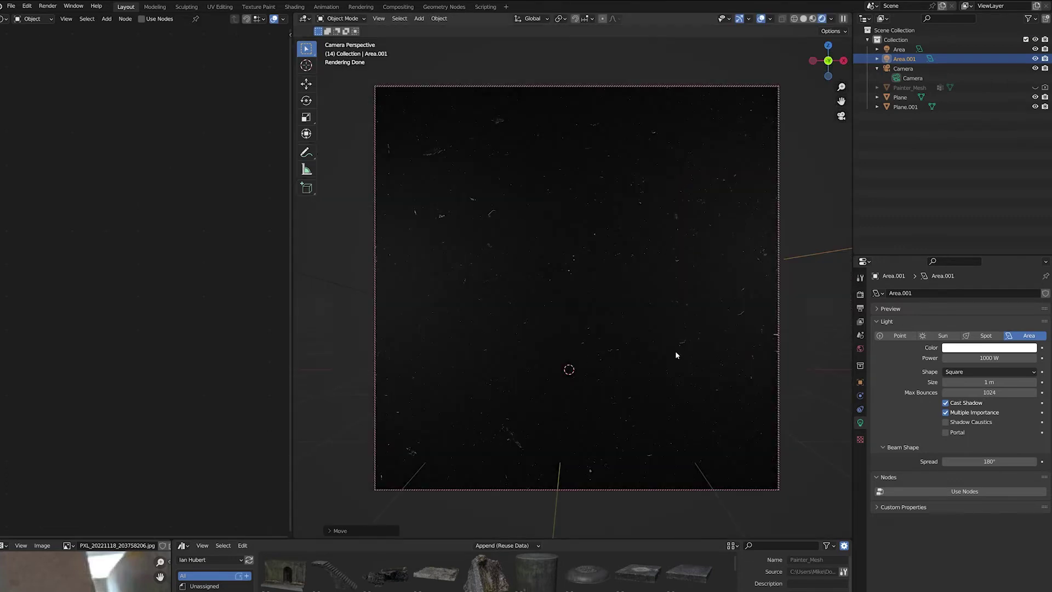
key("g")
left_click(790, 316)
key("g")
left_click(321, 245)
left_click(301, 278, "shift")
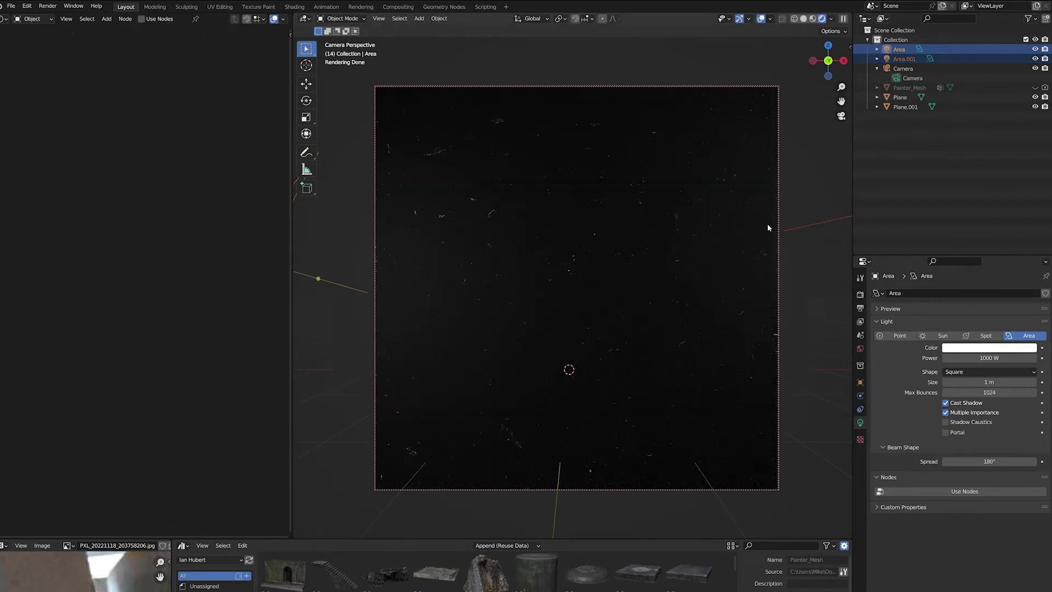
key("g")
left_click(839, 283)
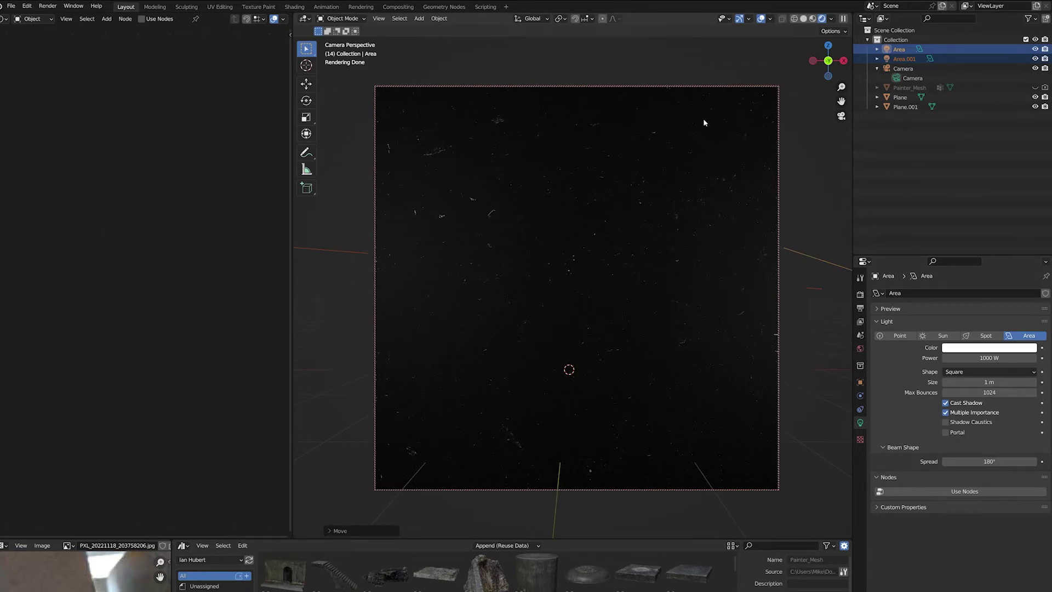
- Render the camera view, examine the scratches and dust in the image, and close the render
key("F12")
left_click_drag(703, 0, 636, 2)
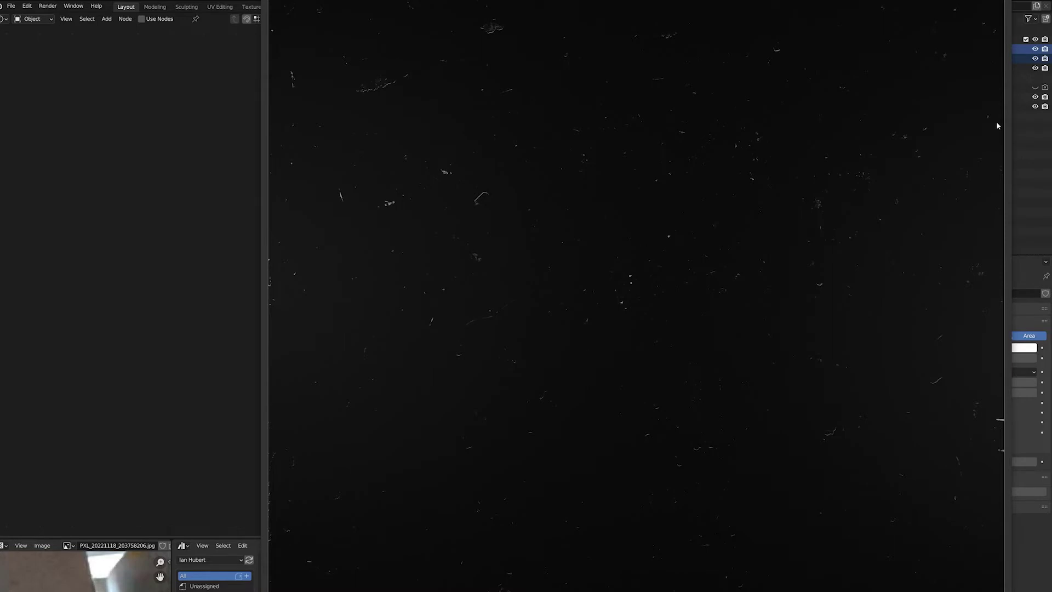
key("Escape")
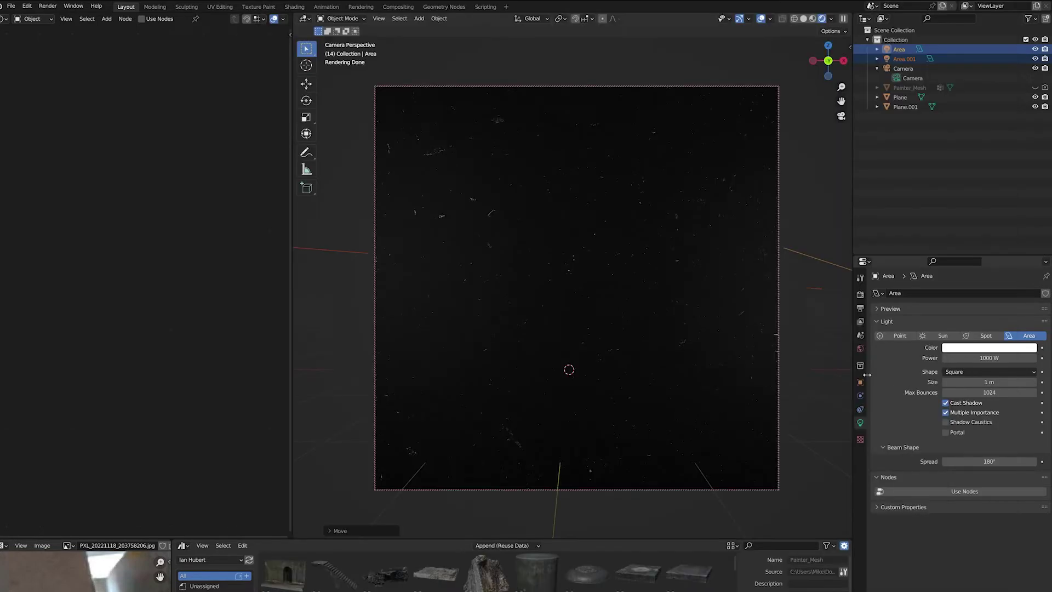
- Turn off the render's Noise Threshold and Denoise, and rename the glass pane to "glass"
left_click(860, 308)
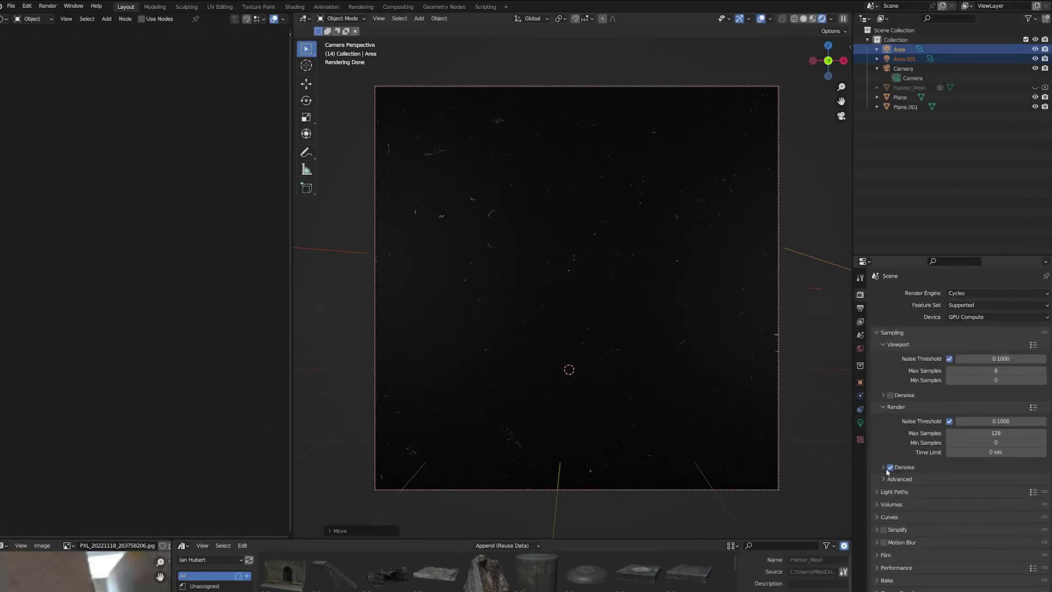
left_click(949, 422)
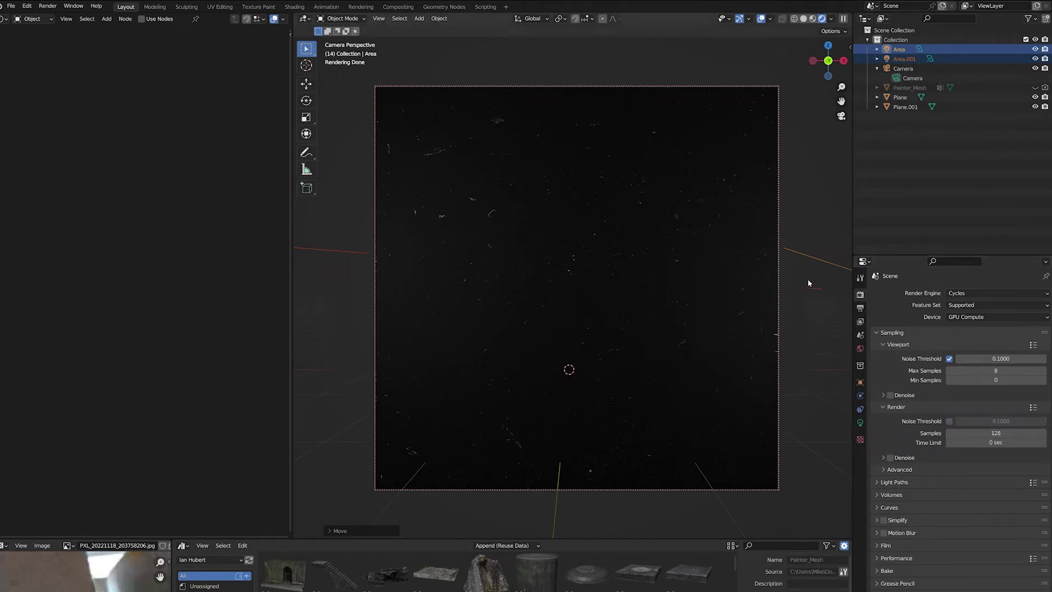
left_click(659, 301)
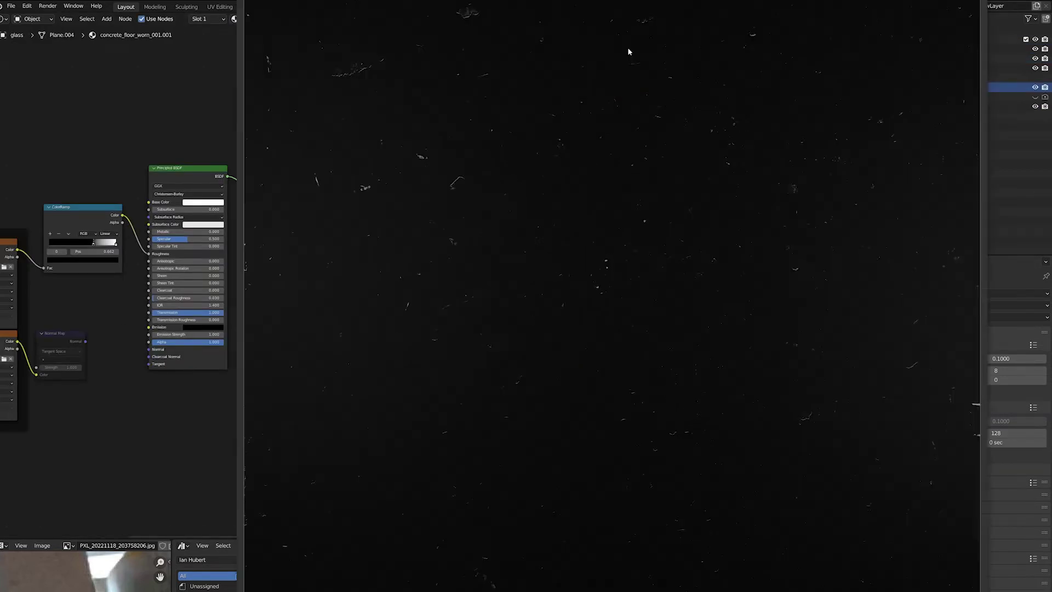
- Inspect the scratches and dust specks in the non-denoised render up close, and close the render
scroll(612, 212, "up", 5)
left_click_drag(613, 212, 678, 460)
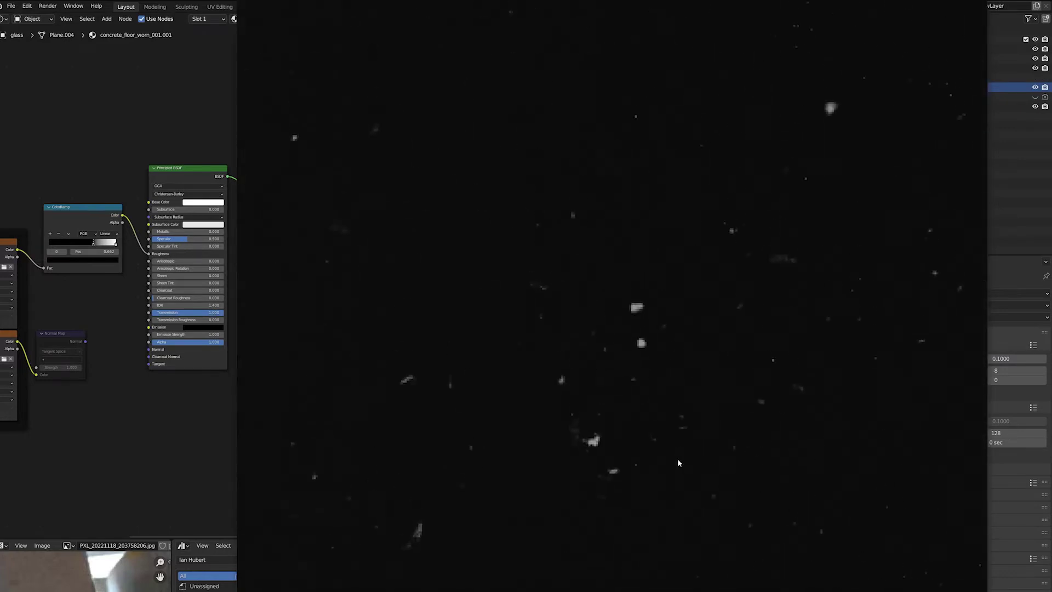
middle_click_drag(596, 217, 661, 286, "shift")
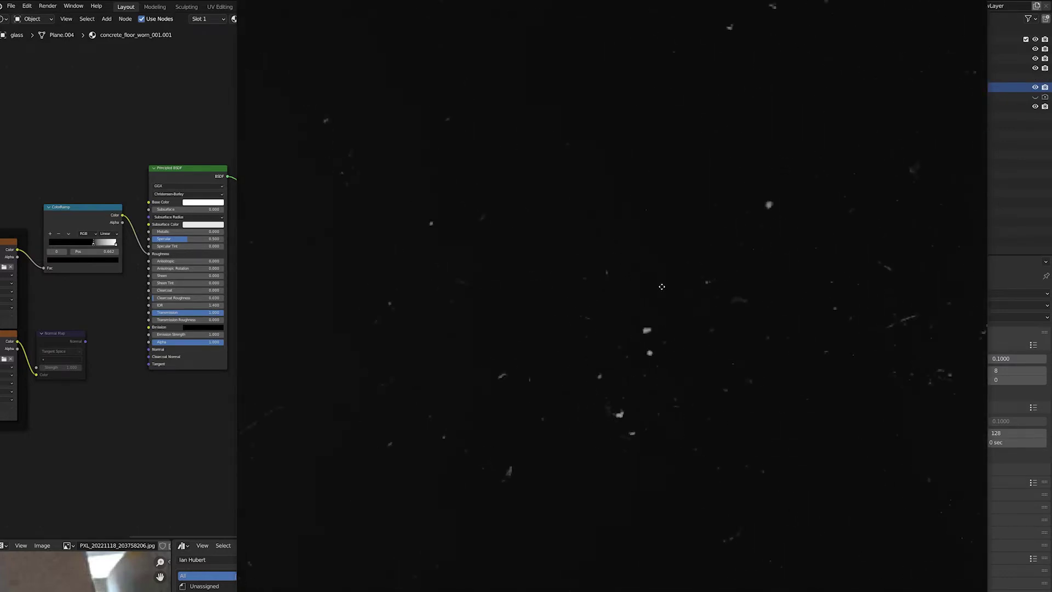
scroll(367, 131, "up", 2)
left_click_drag(367, 131, 502, 178)
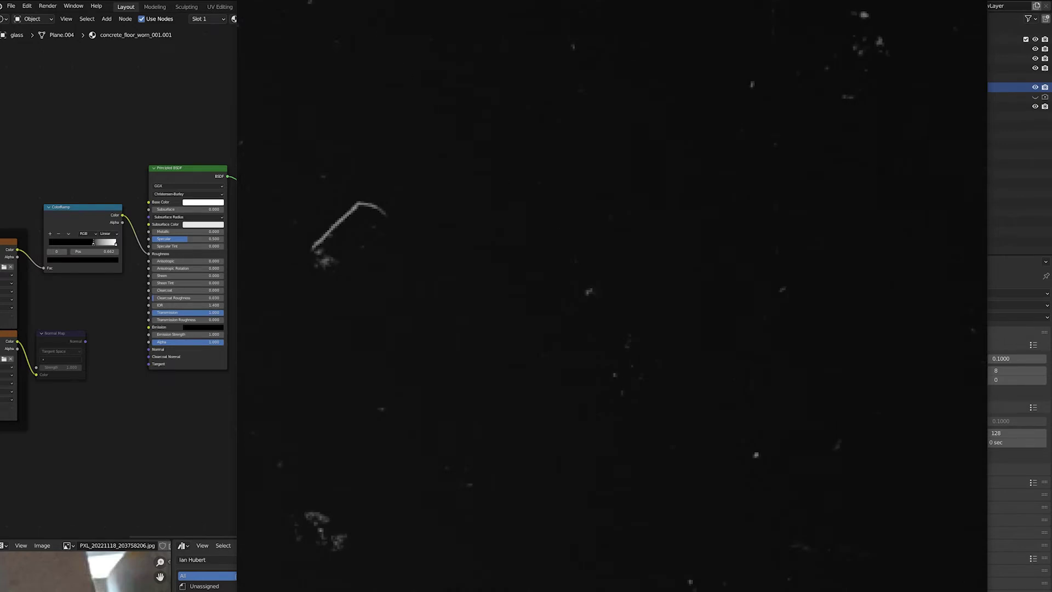
left_click(325, 0)
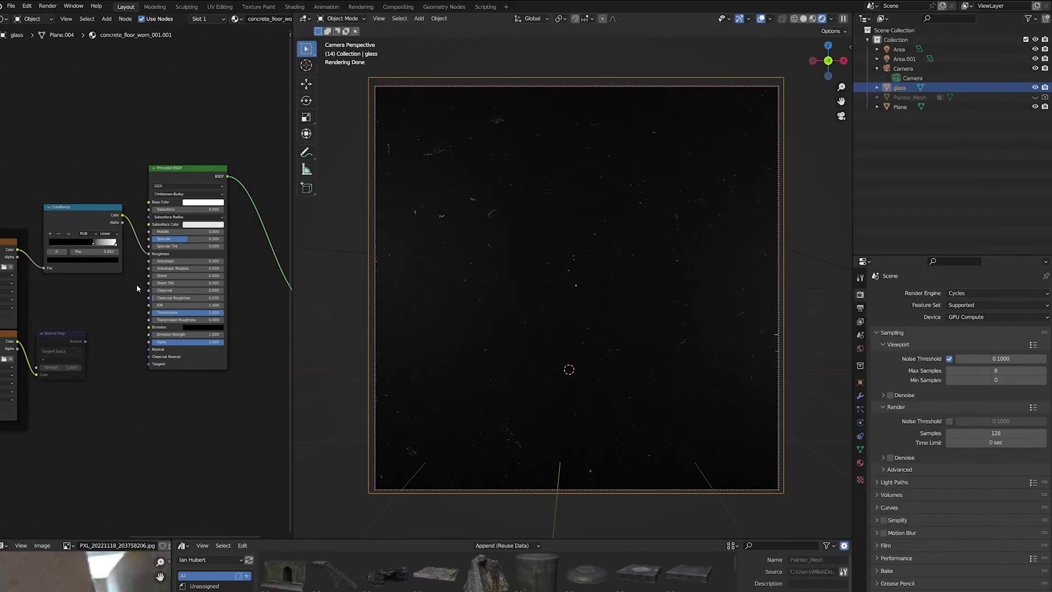
- Move the black stop of the glass material's roughness ColorRamp to a lower position to bring out more scratches
scroll(137, 288, "up", 2)
middle_click_drag(131, 286, 207, 325)
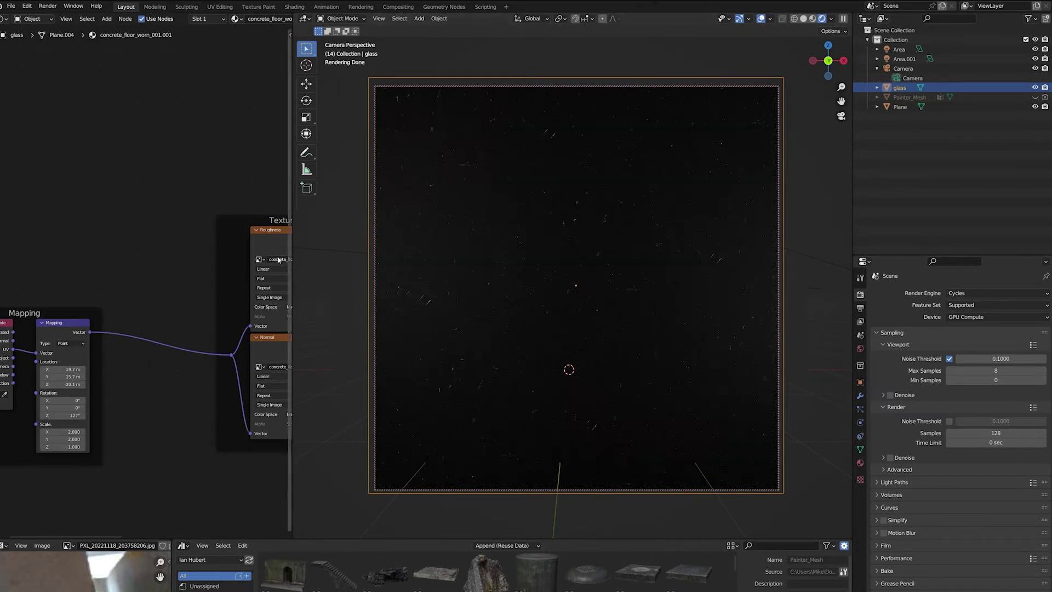
middle_click_drag(279, 260, 156, 242)
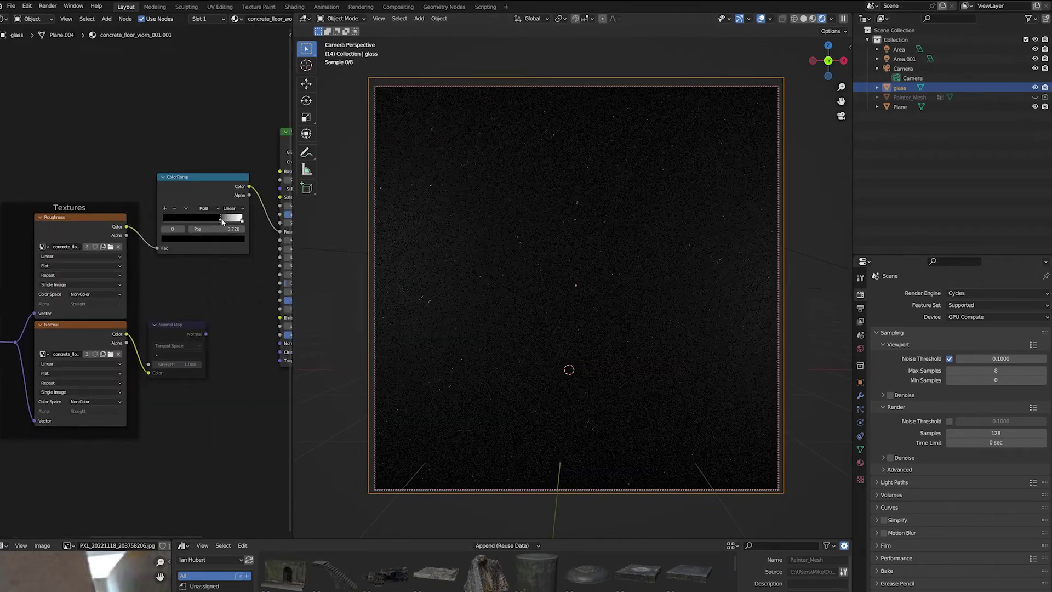
left_click_drag(202, 222, 201, 223)
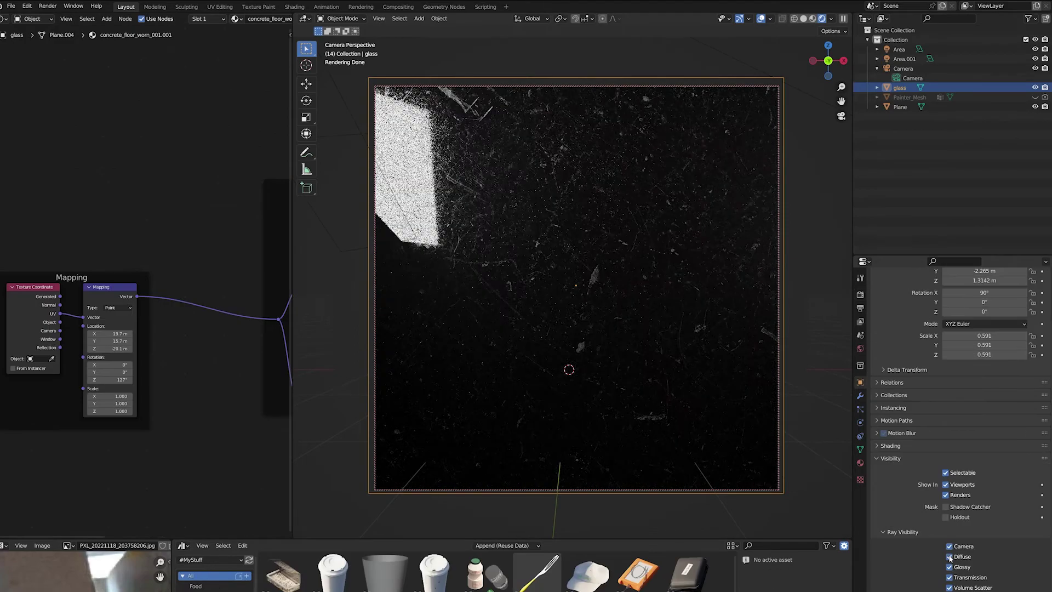
- Try the glass pane's Shadow Catcher and Holdout options and a small move in the camera view
left_click(948, 507)
left_click(947, 507)
left_click(946, 518)
left_click(946, 518)
key("g")
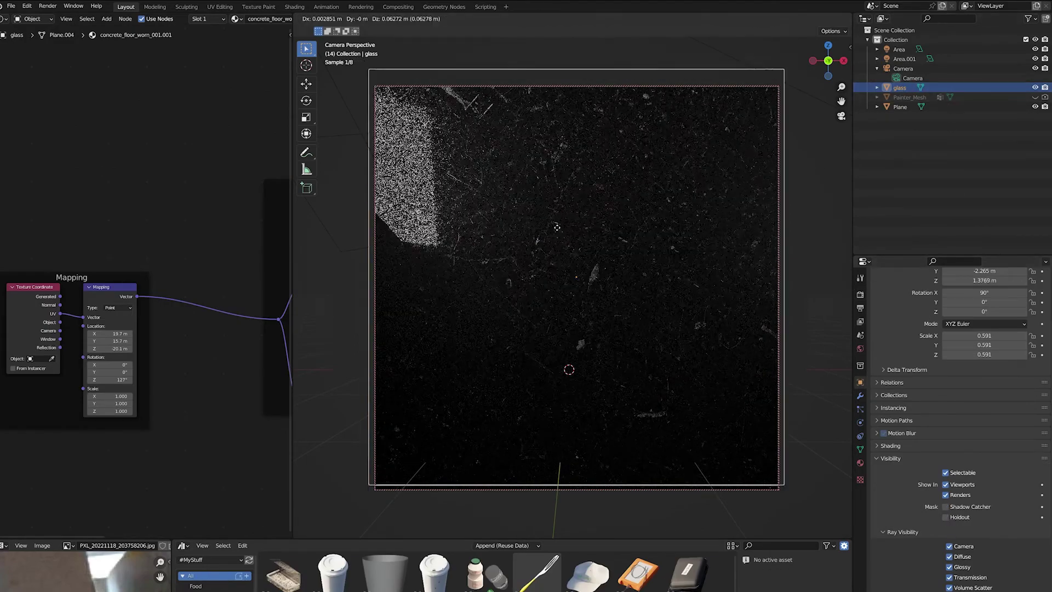
right_click(615, 249)
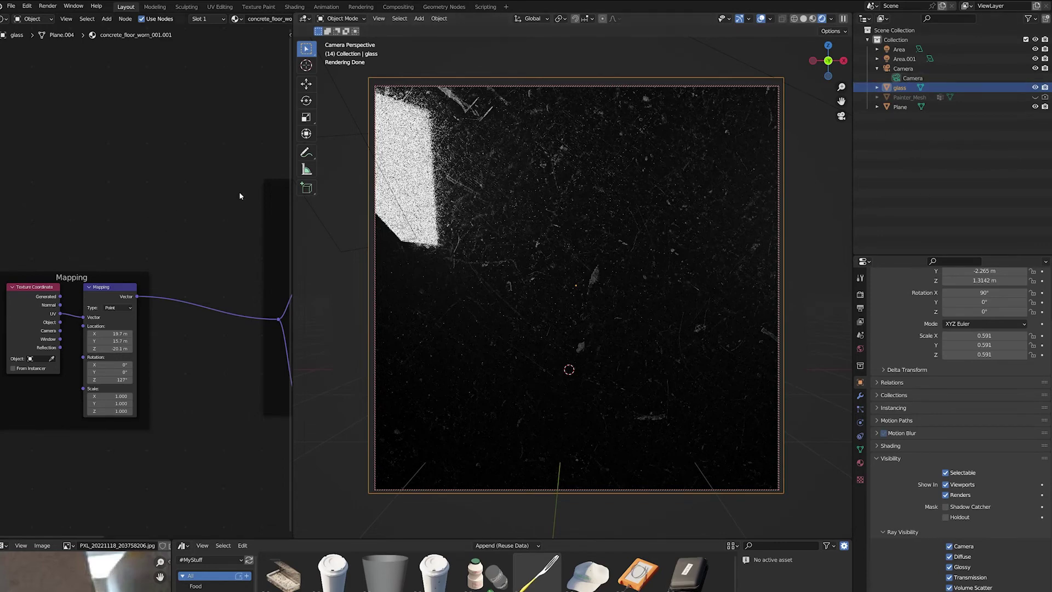
- Review the camera and both area lights that illuminate the pane, and make the glass pane the active object again
middle_click_drag(207, 194, 83, 192)
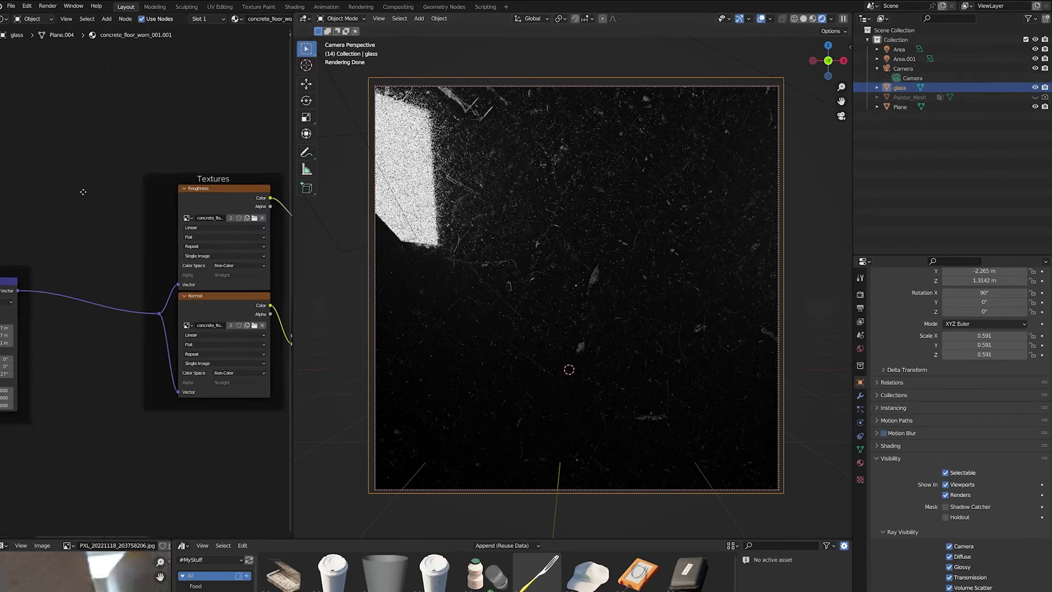
left_click(903, 69)
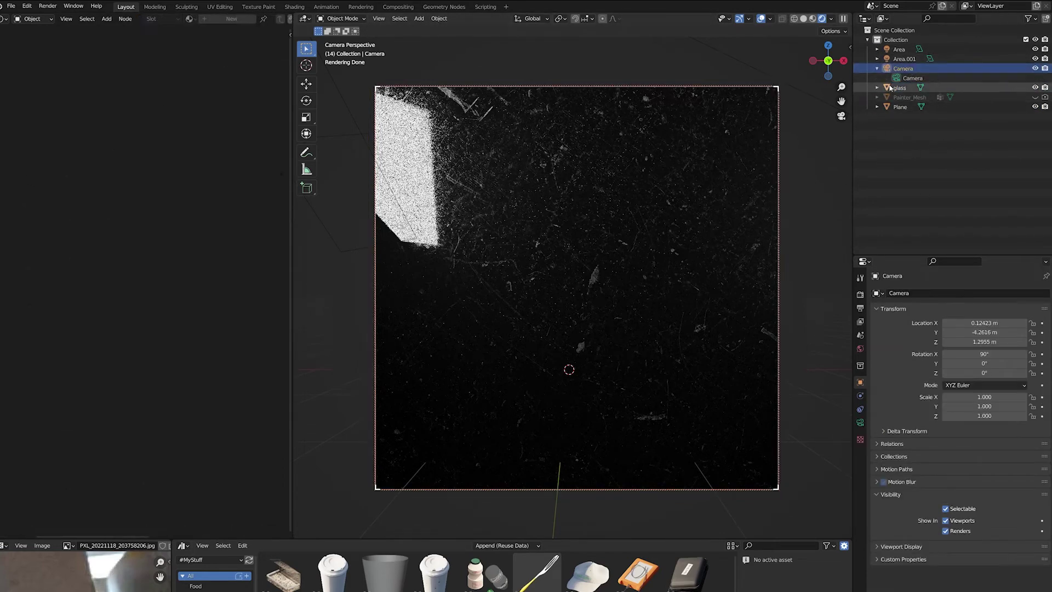
left_click(899, 49)
left_click(904, 58, "ctrl")
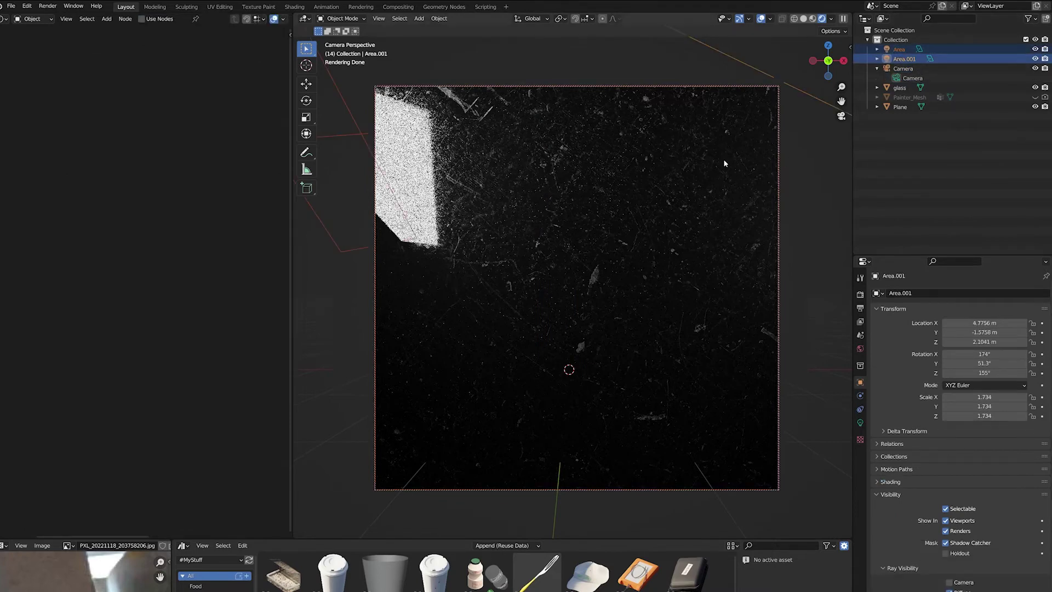
left_click(661, 311)
- Reroute the ColorRamp's Color output from the Roughness input to the Base Color input of the glass pane's Principled BSDF
middle_click_drag(189, 318, 5, 344)
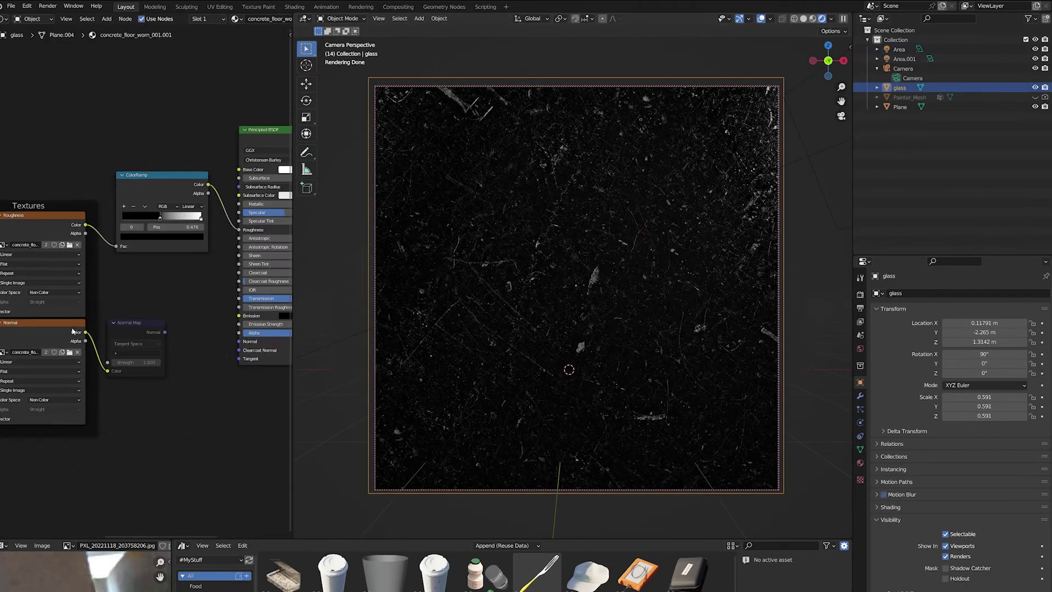
middle_click_drag(228, 281, 139, 311)
left_click_drag(152, 259, 151, 198)
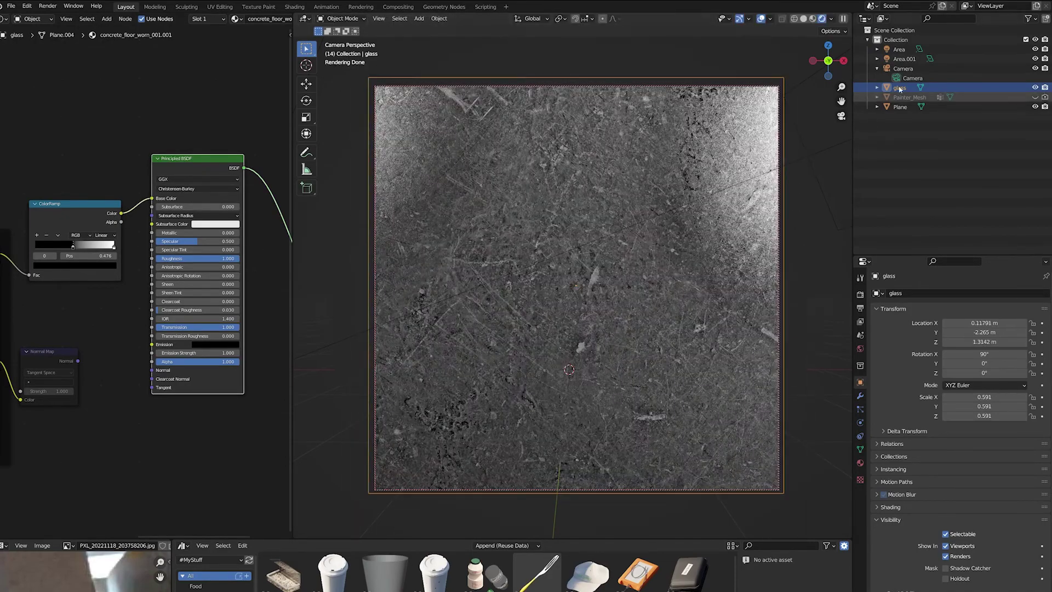
- Examine the arrangement of area lights, camera, glass pane and backdrop plane from several angles, in rendered shading and through the camera
left_click(904, 60)
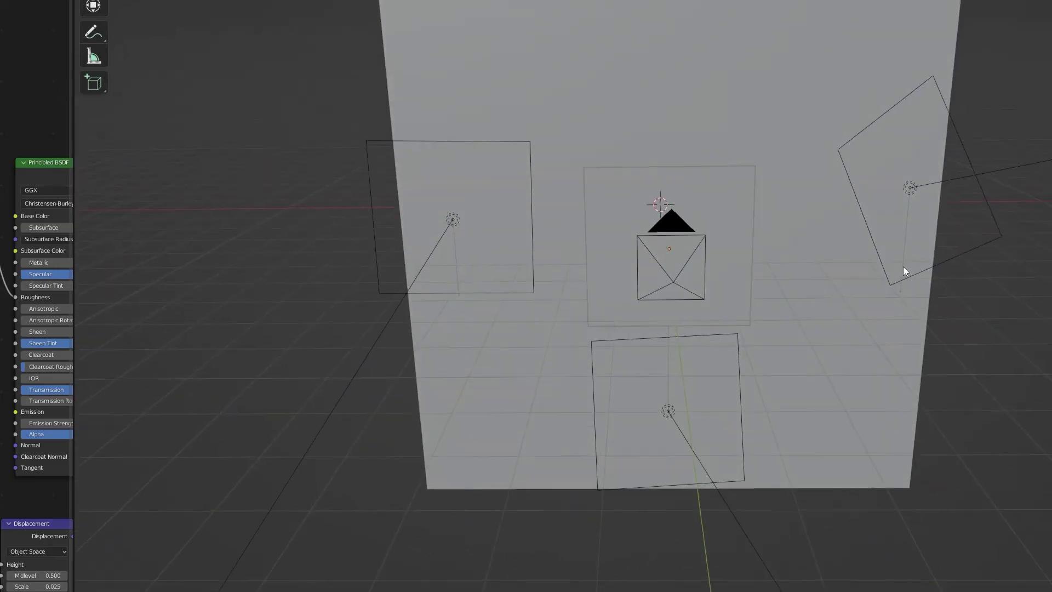
scroll(898, 270, "up", 2)
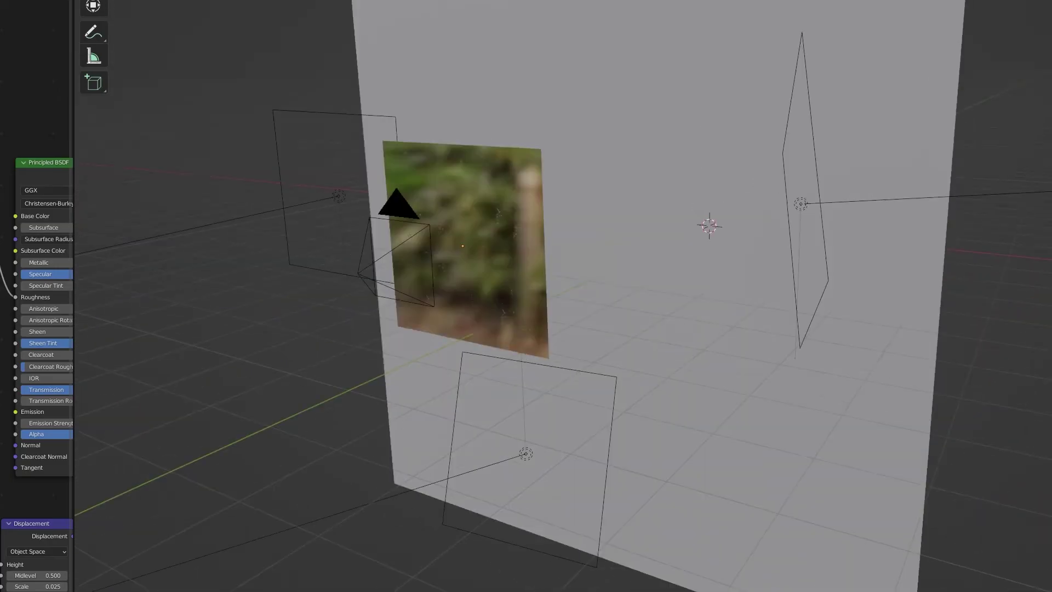
key("z")
left_click(879, 339)
middle_click_drag(853, 353, 934, 352)
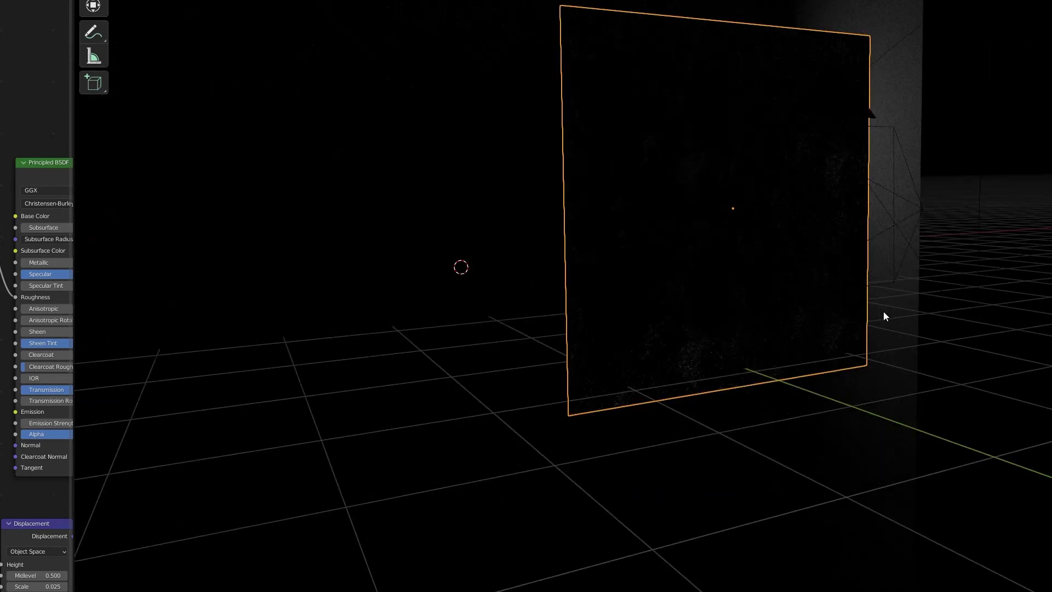
key("KP_0")
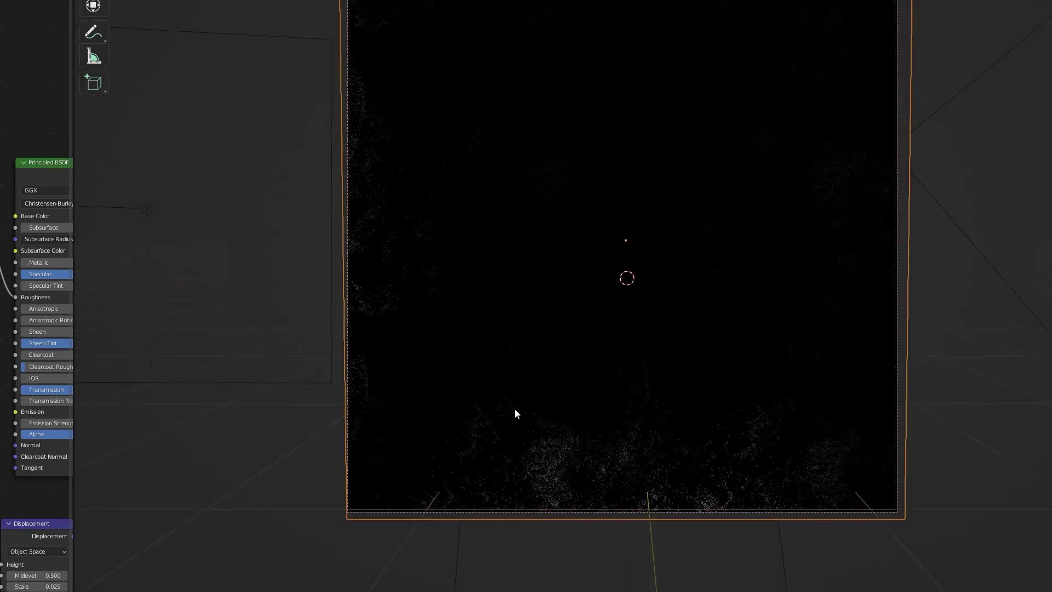
key("KP_0")
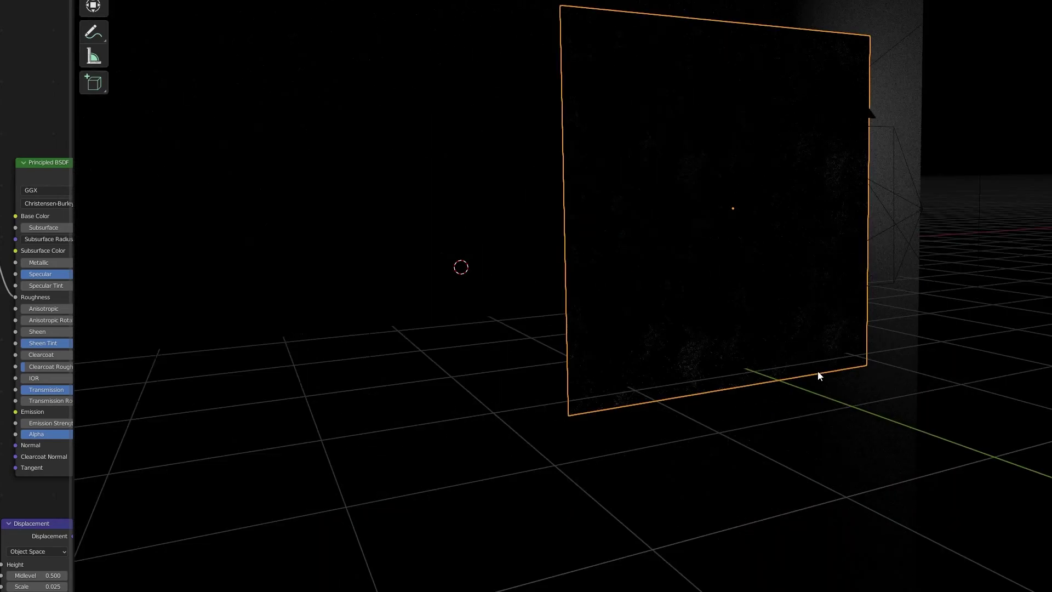
middle_click_drag(819, 374, 865, 378)
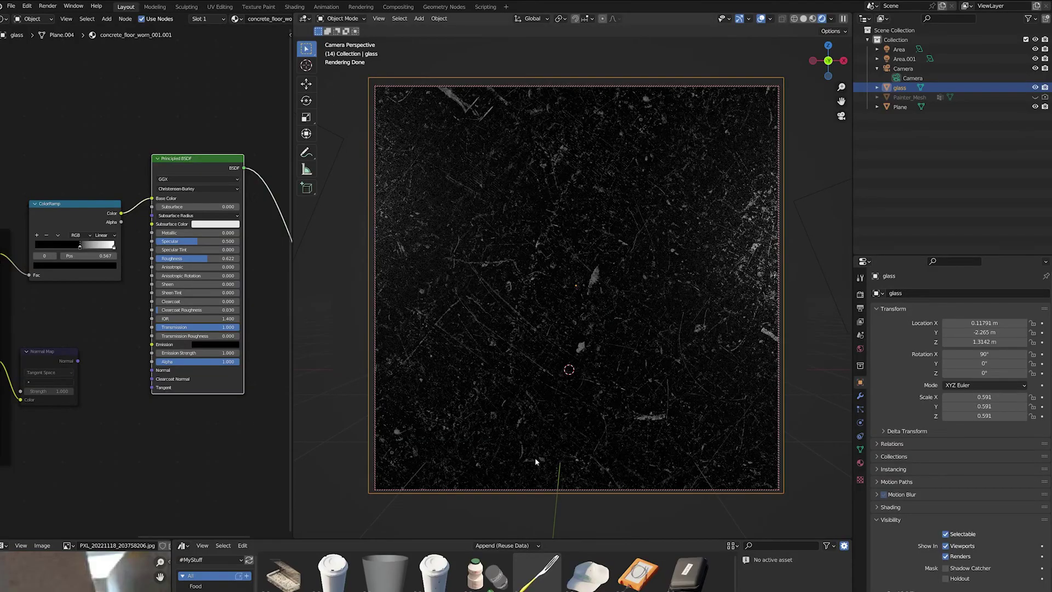